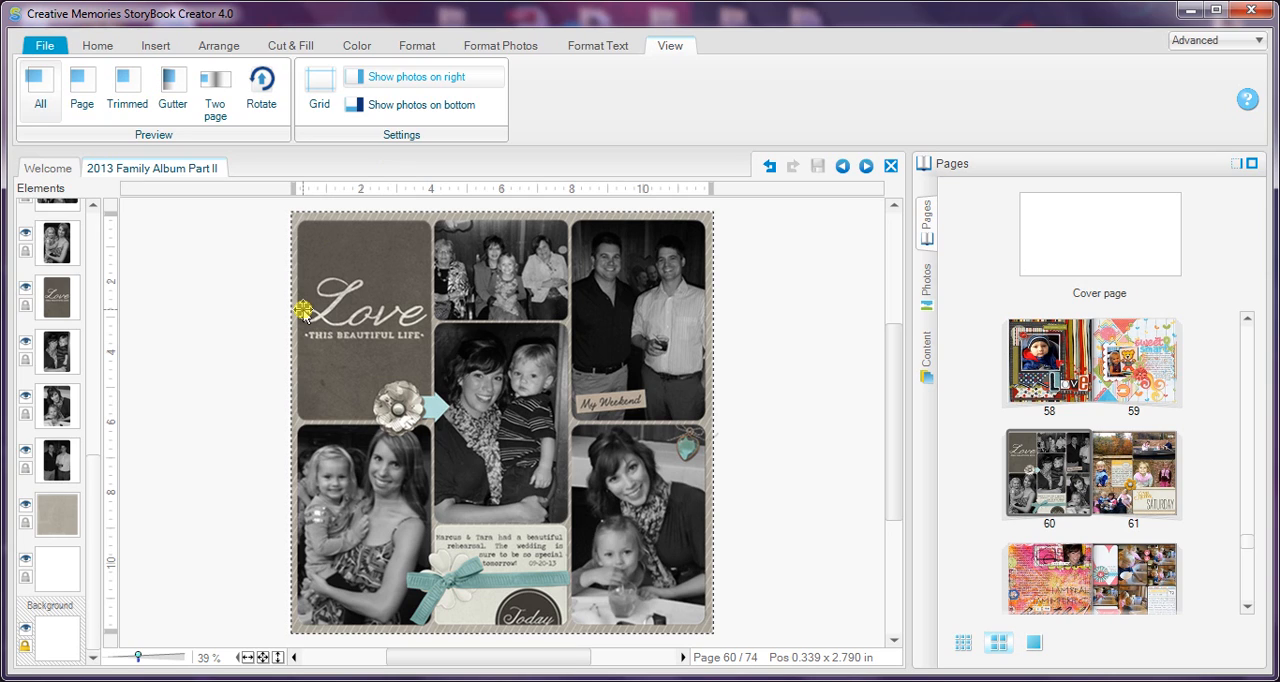
# Step: Switch page 60 to the Trimmed preview, inspect the page's left edge up close, and fit the whole page in view again
pyautogui.click(126, 91)
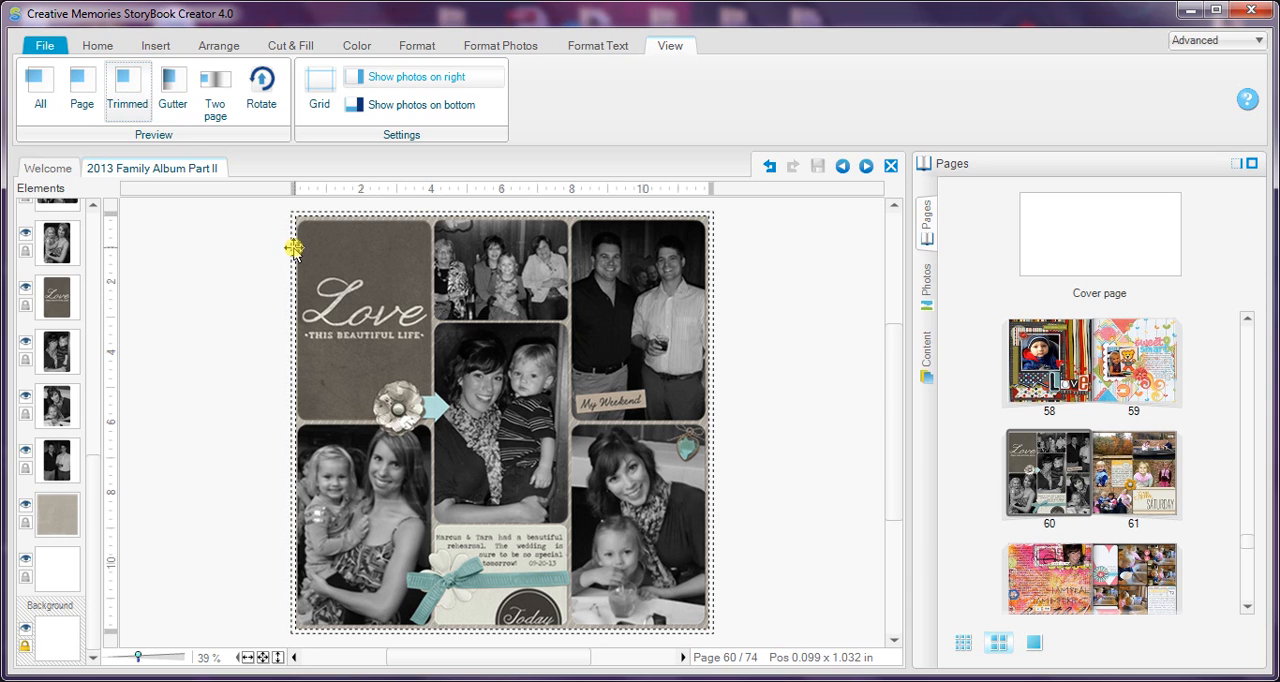
pyautogui.click(172, 658)
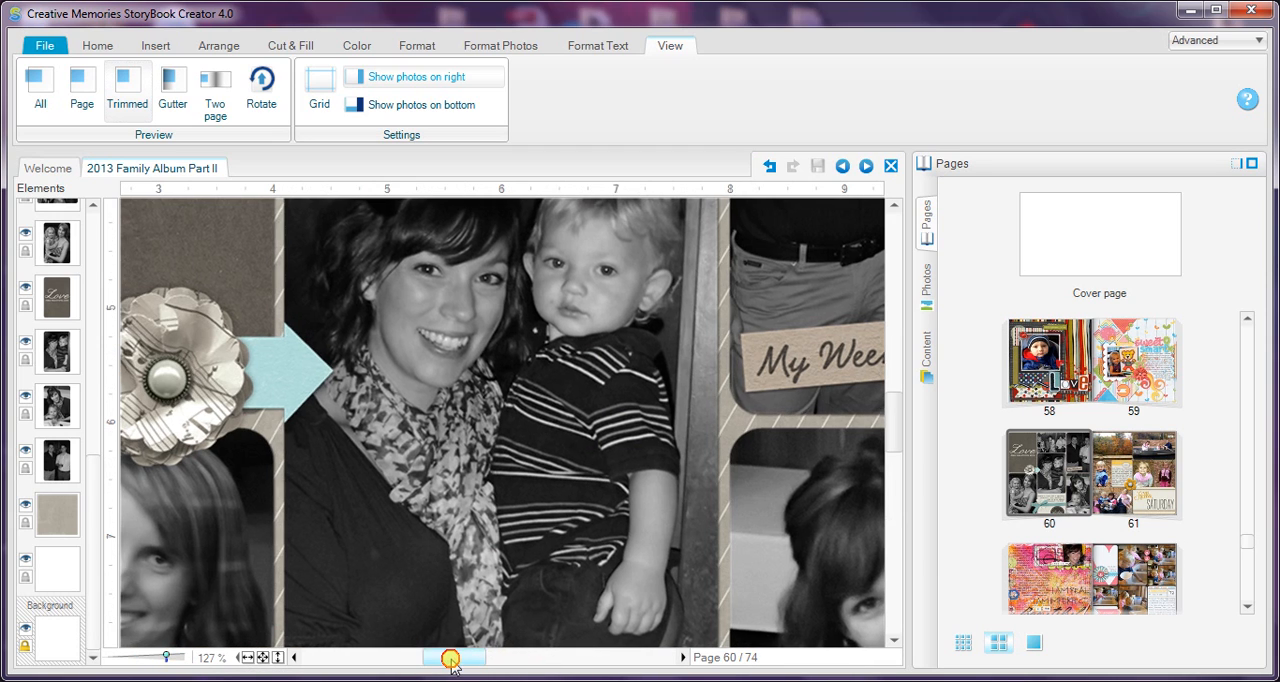
pyautogui.moveTo(451, 660); pyautogui.dragTo(443, 661)
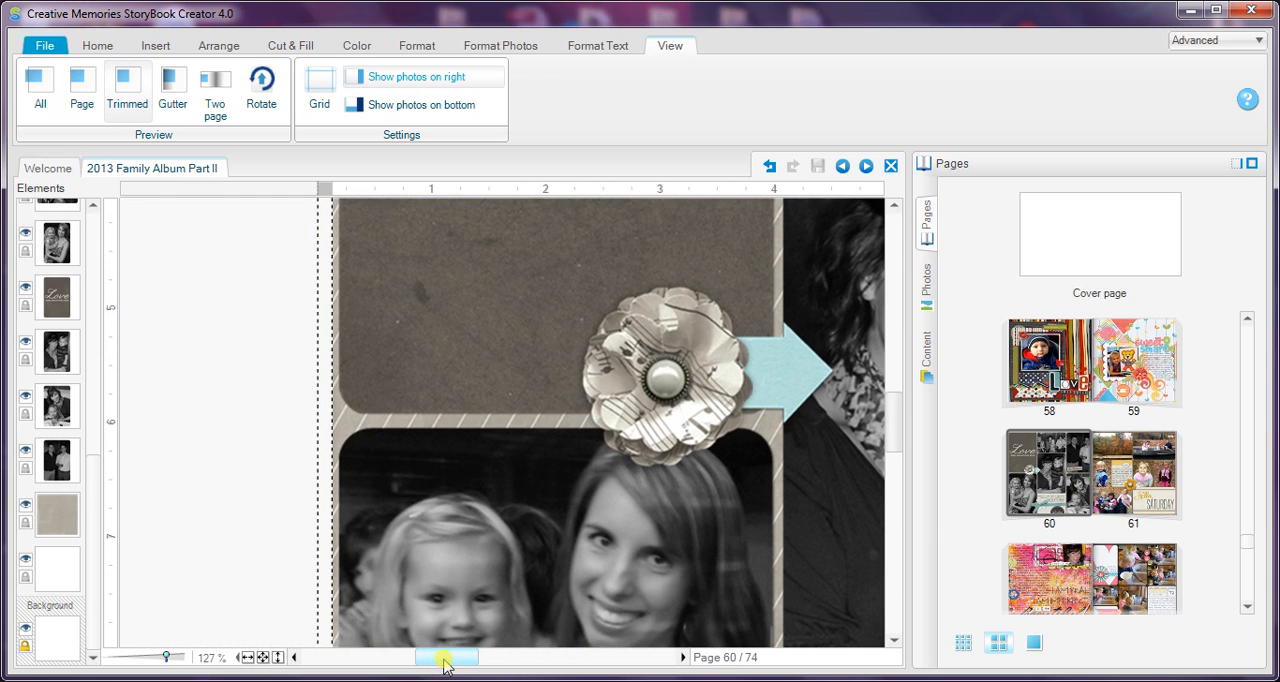
pyautogui.moveTo(431, 199); pyautogui.dragTo(326, 195)
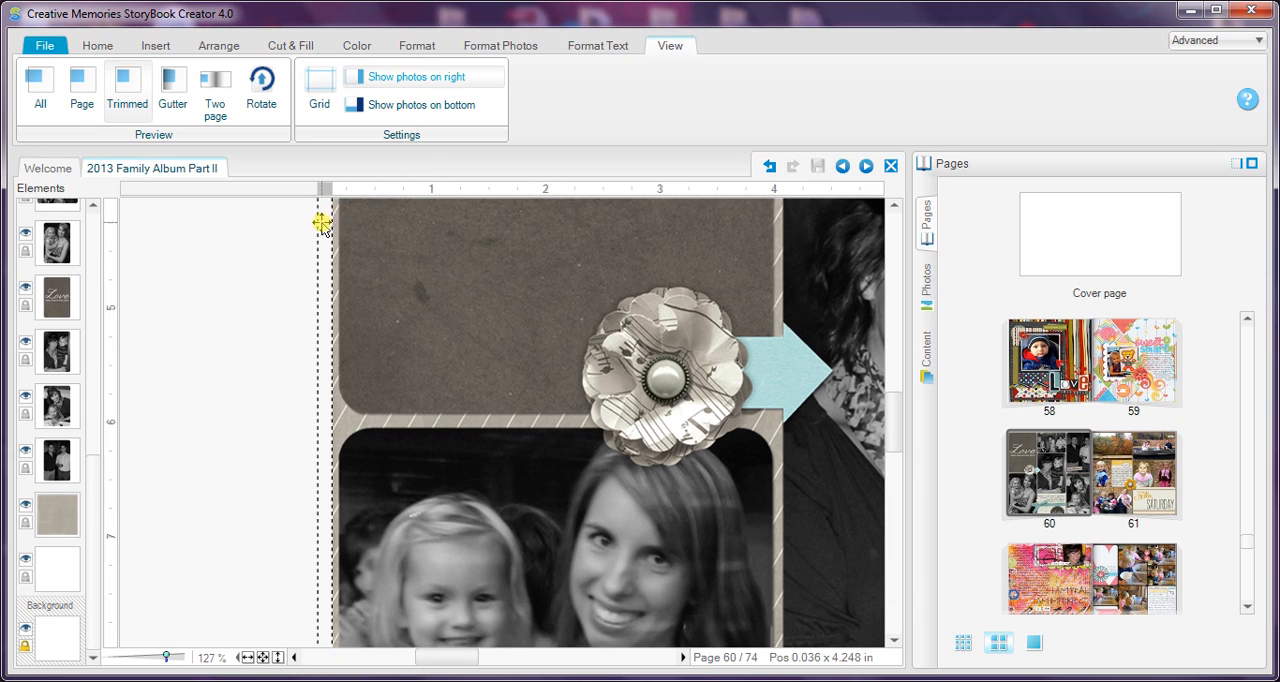
pyautogui.click(262, 657)
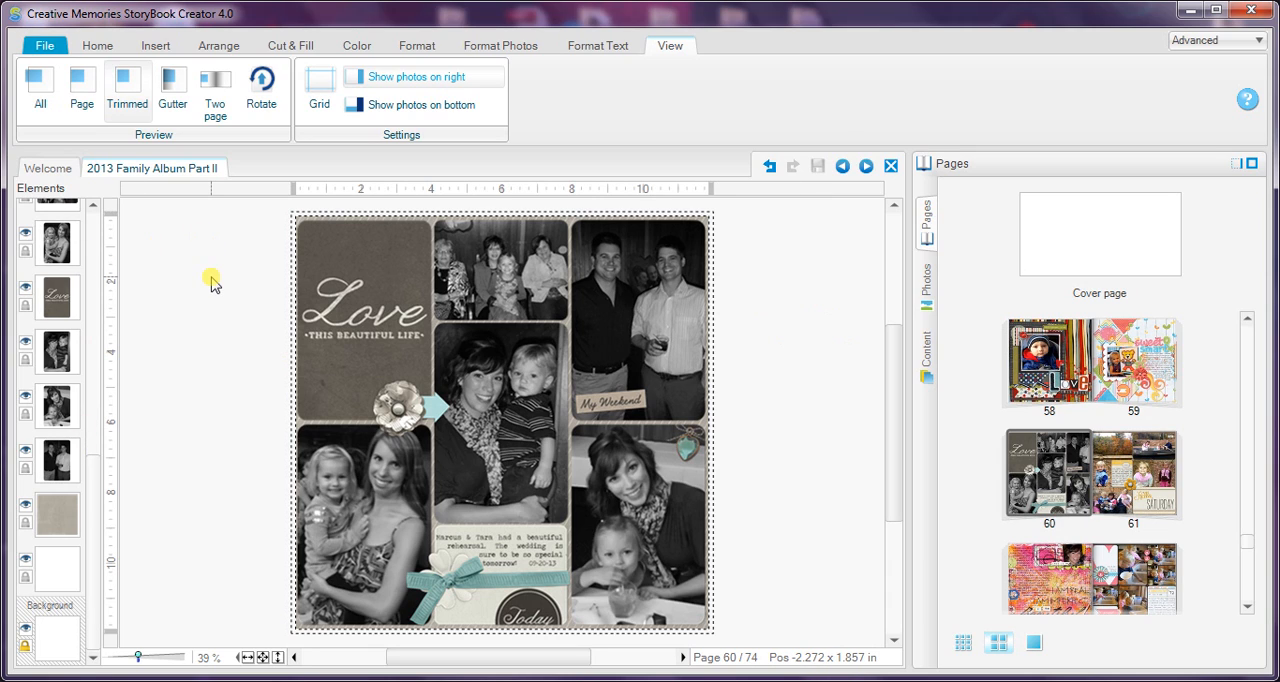
pyautogui.hotkey('ctrl', 'a')
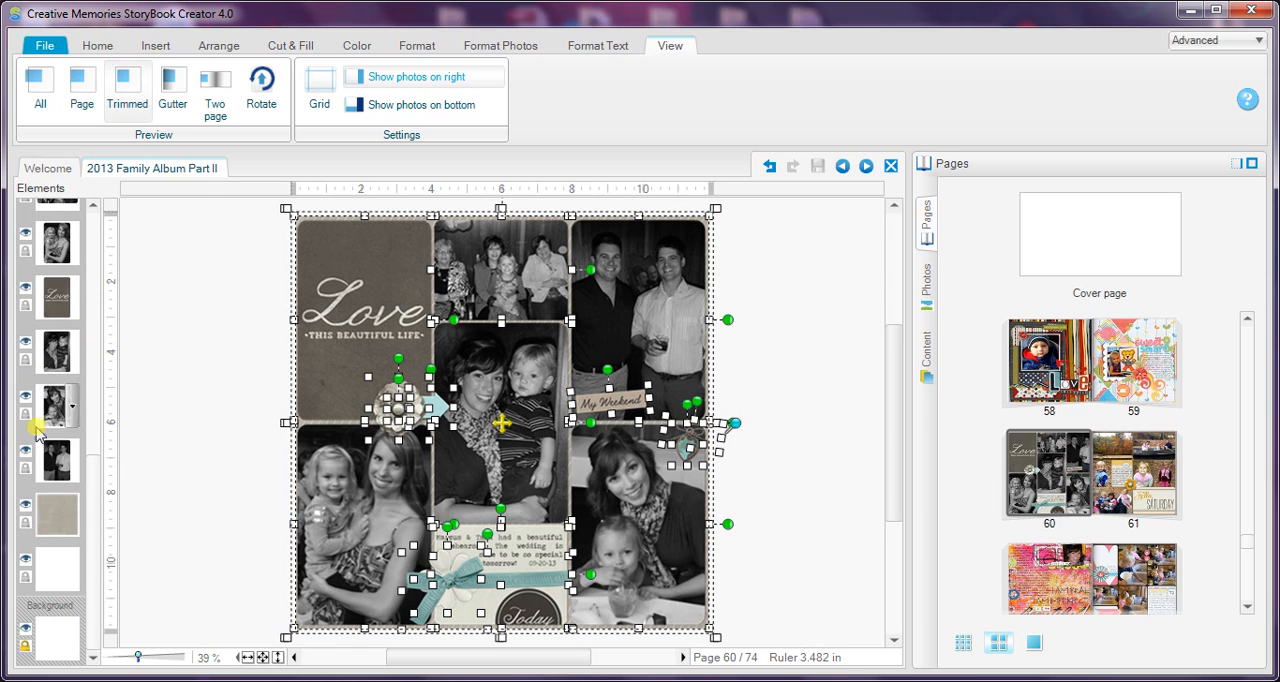
pyautogui.moveTo(94, 512); pyautogui.dragTo(101, 549)
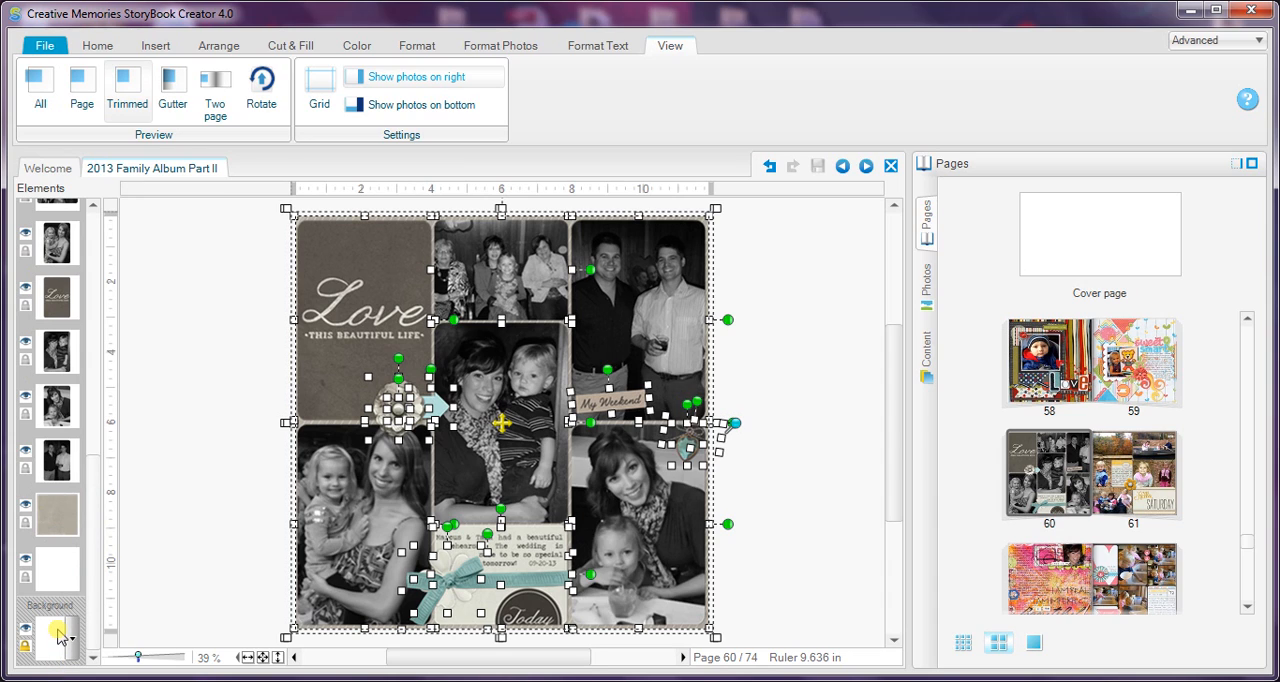
pyautogui.click(49, 538)
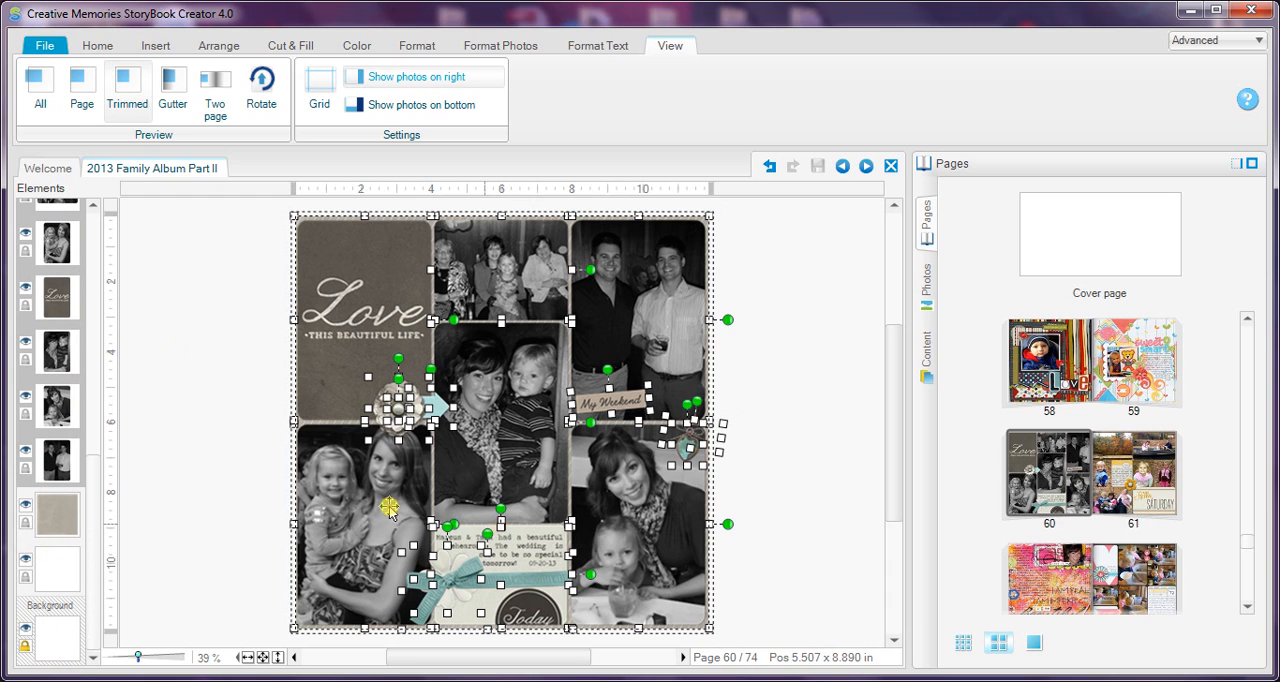
pyautogui.click(185, 367)
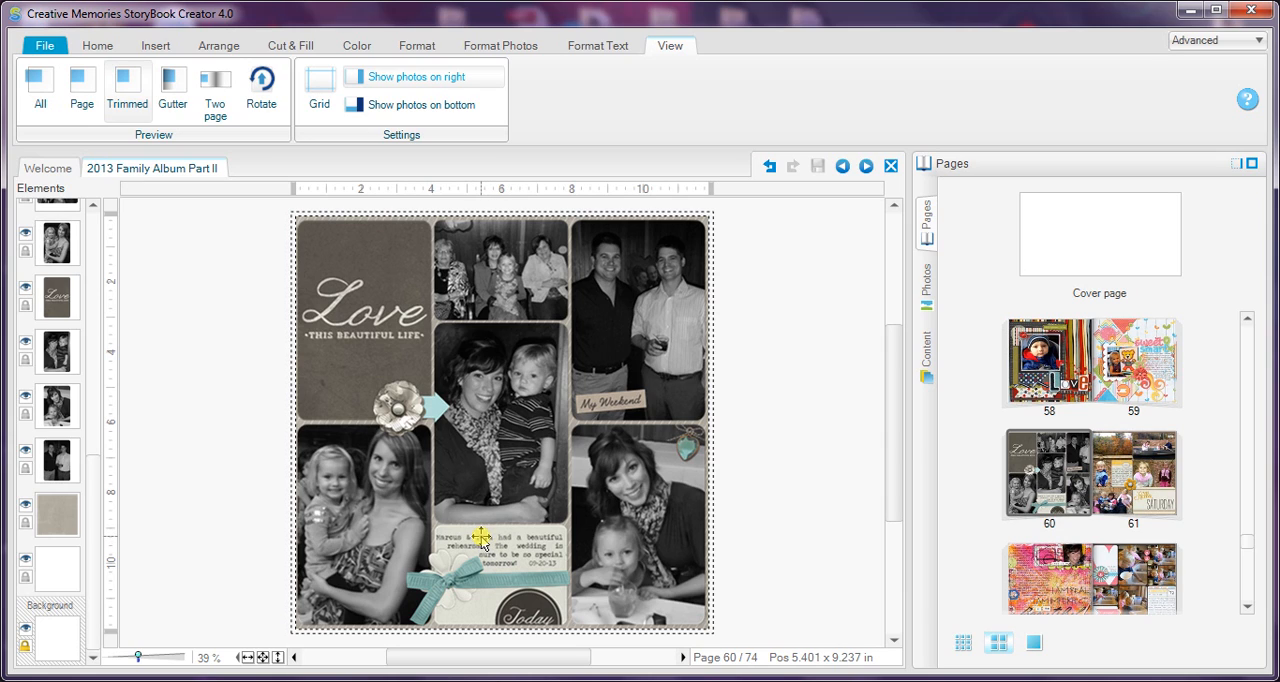
# Step: Flatten the journaling text box above the teal ribbon and clear the selection
pyautogui.click(481, 538)
pyautogui.rightClick(481, 538)
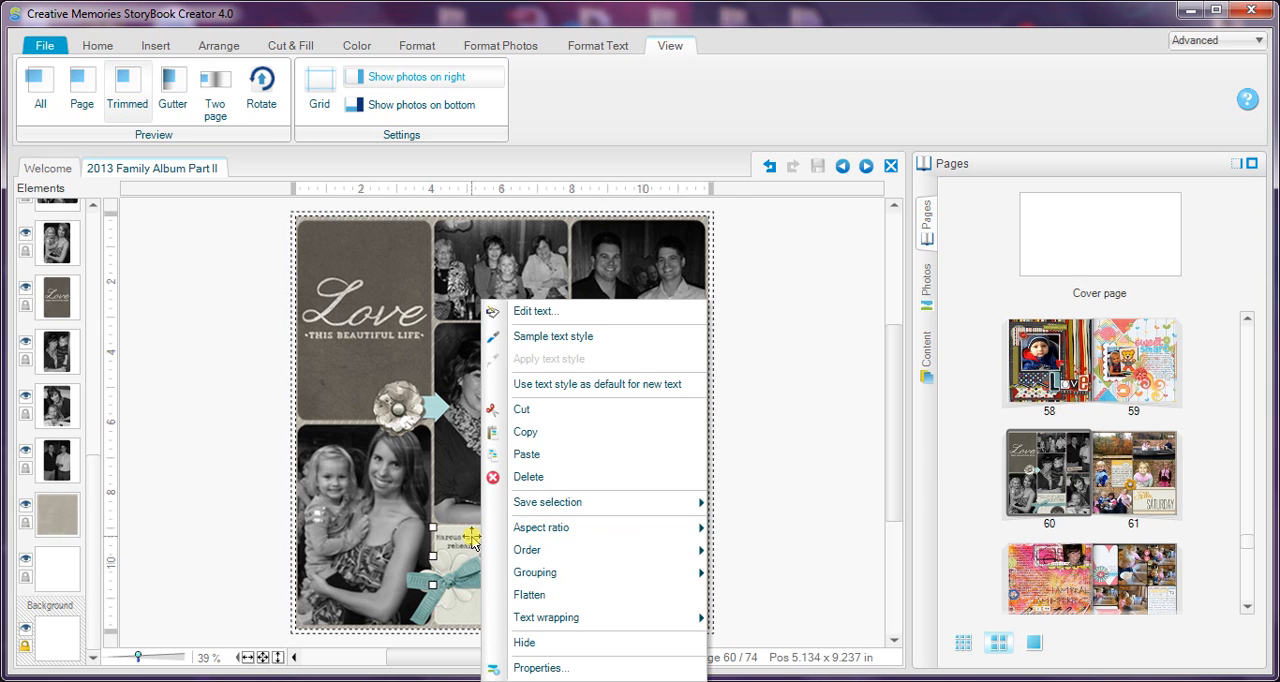
pyautogui.click(529, 595)
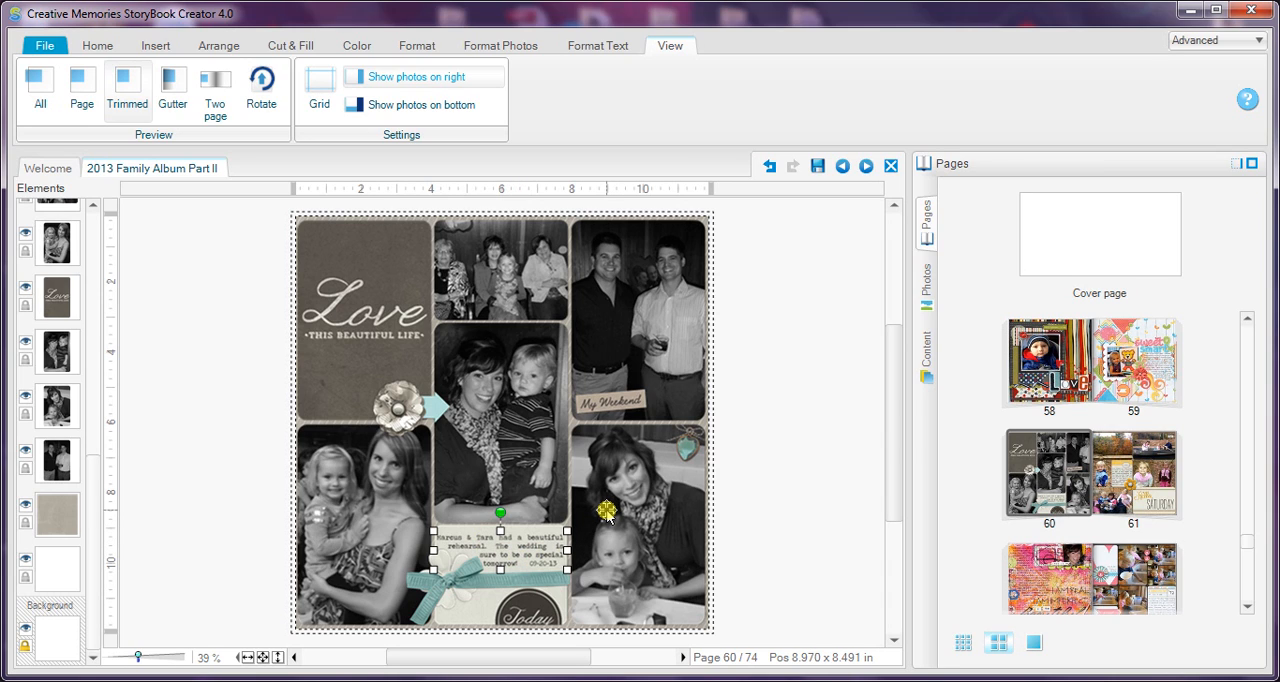
pyautogui.click(183, 330)
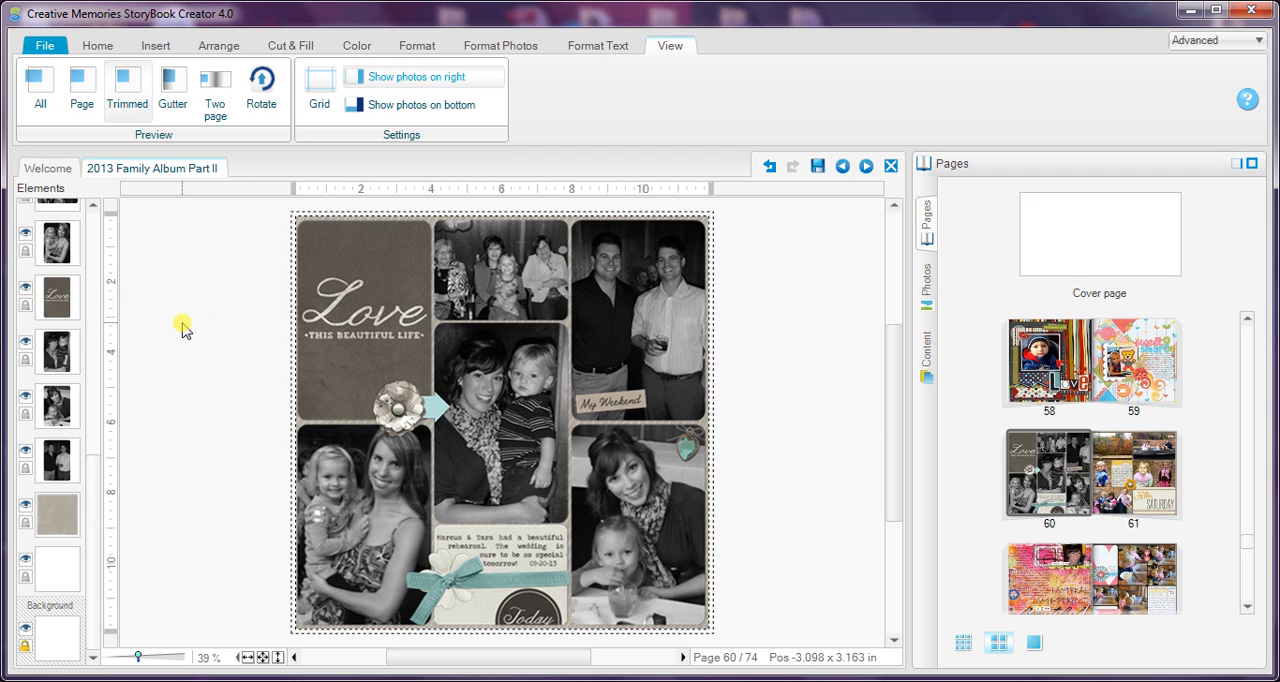
# Step: Group all elements on the page except the striped background paper and the white layers beneath it
pyautogui.hotkey('ctrl', 'a')
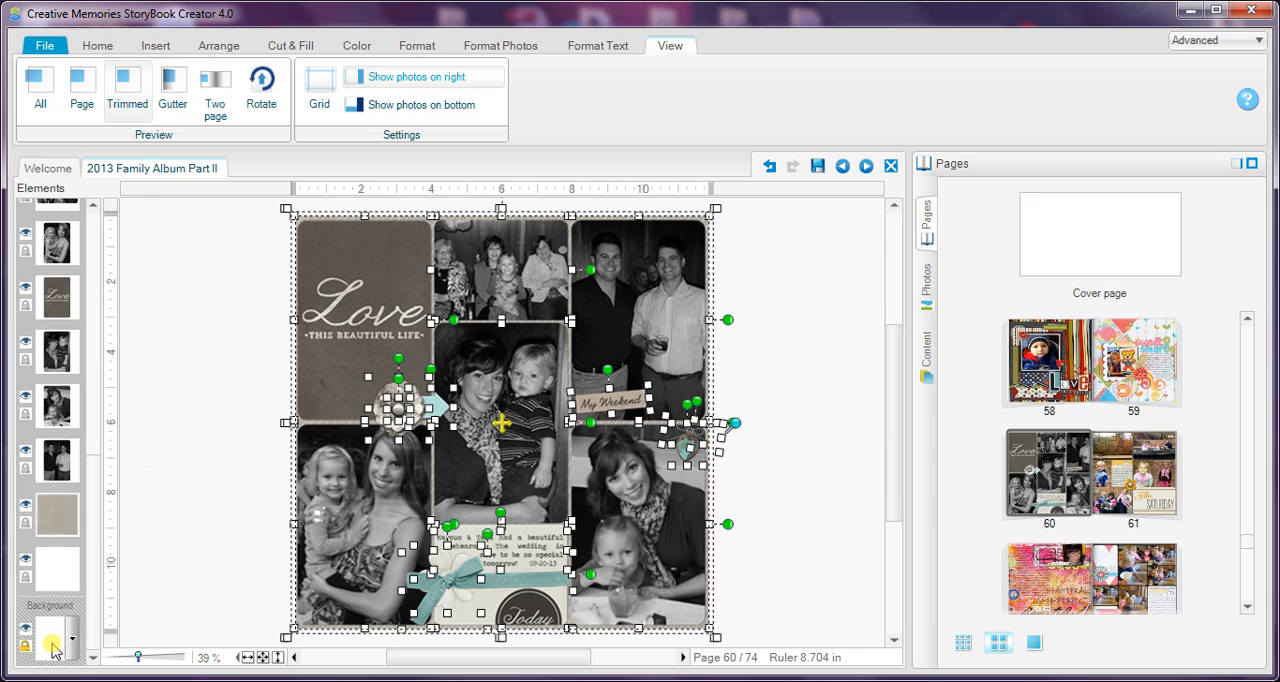
pyautogui.moveTo(52, 558); pyautogui.dragTo(50, 516)
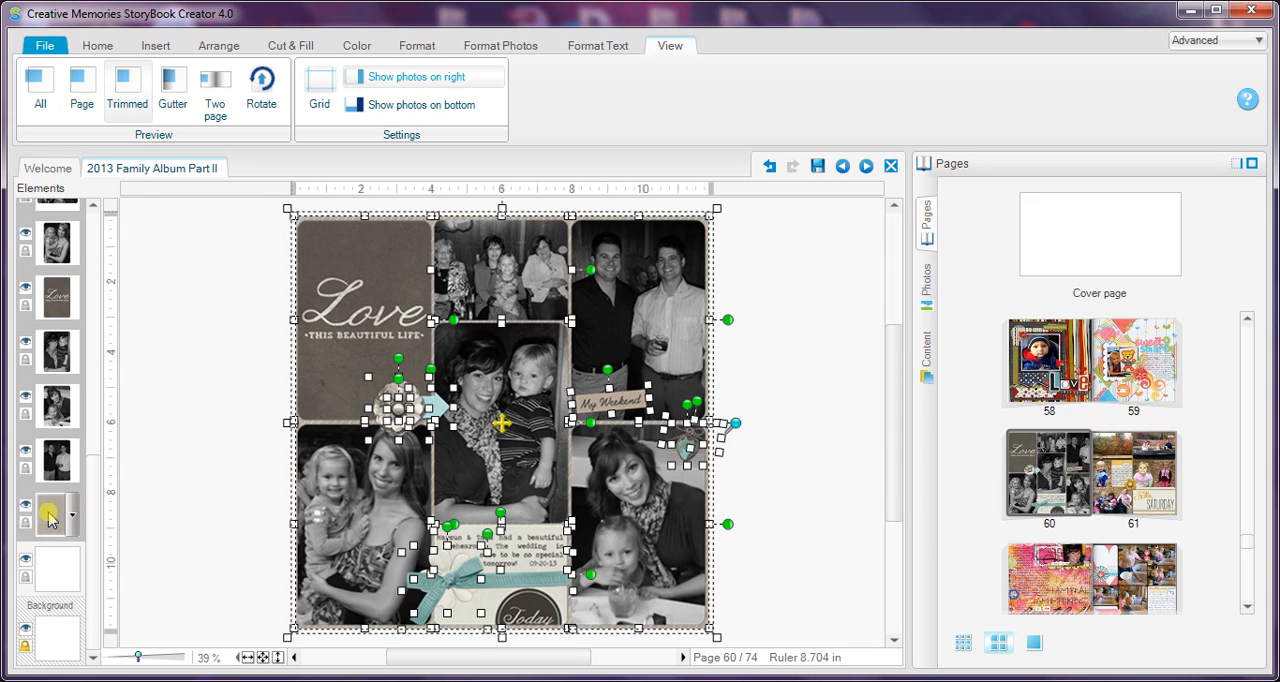
pyautogui.keyDown('ctrl'); pyautogui.click(49, 516); pyautogui.keyUp('ctrl')
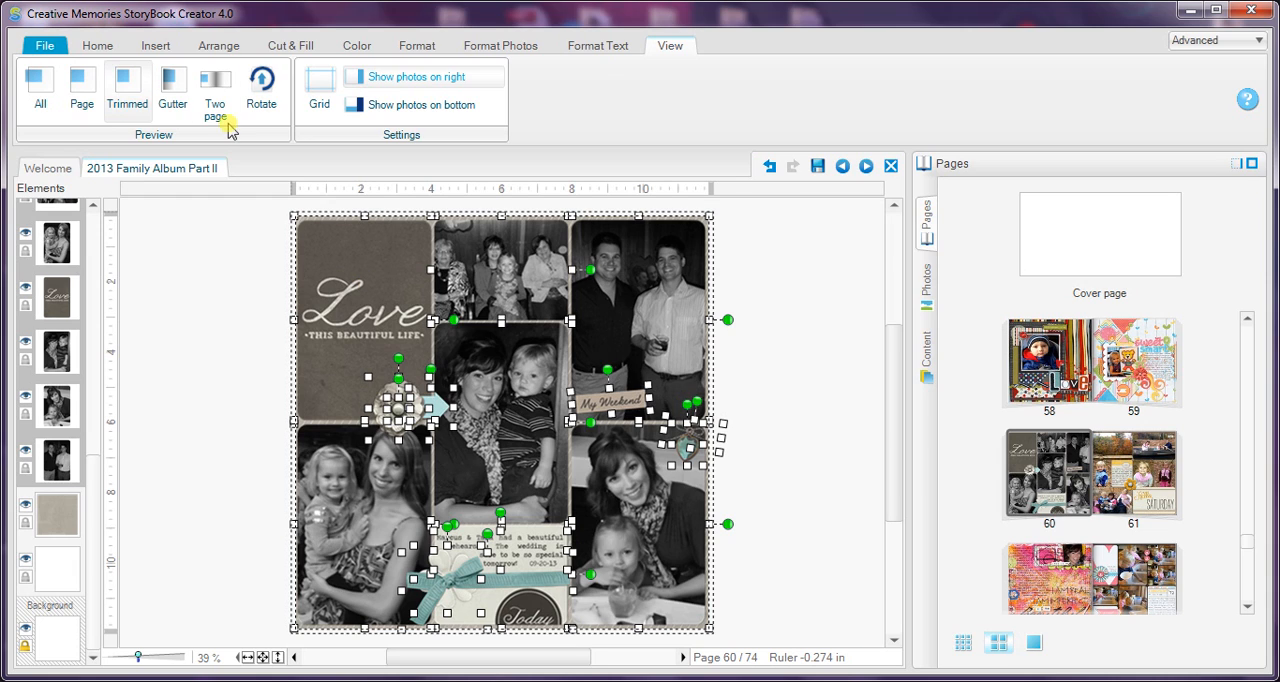
pyautogui.click(216, 47)
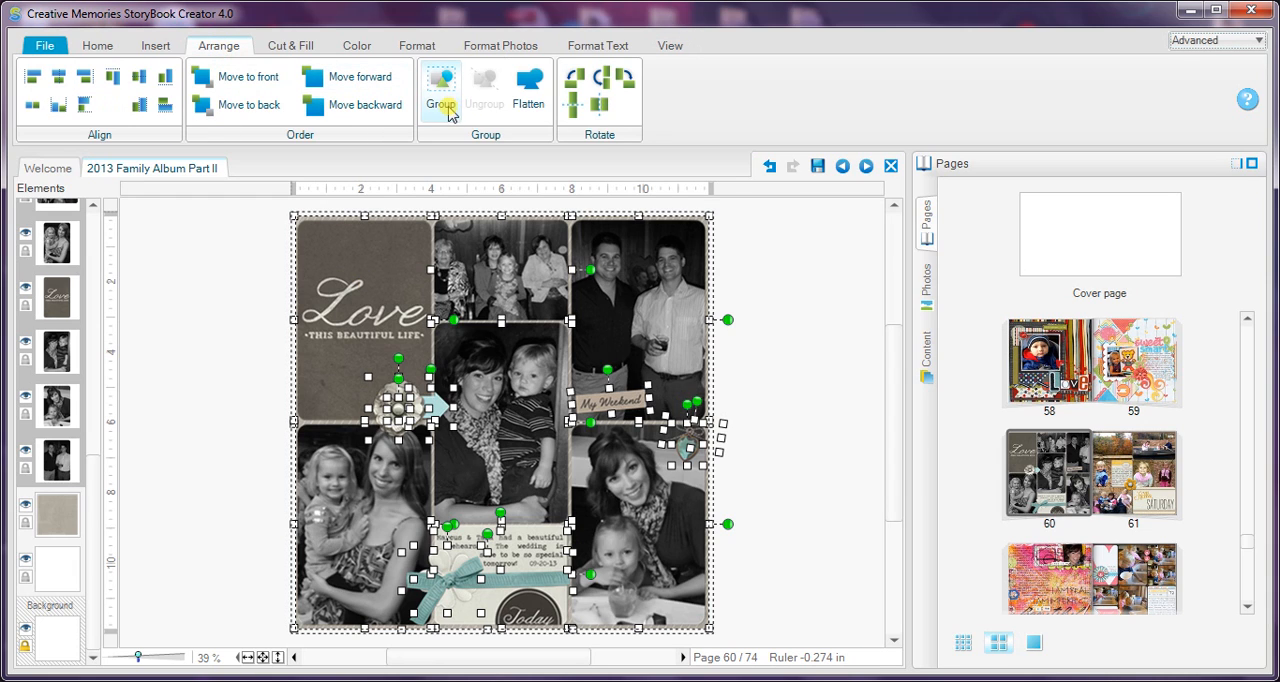
pyautogui.rightClick(382, 293)
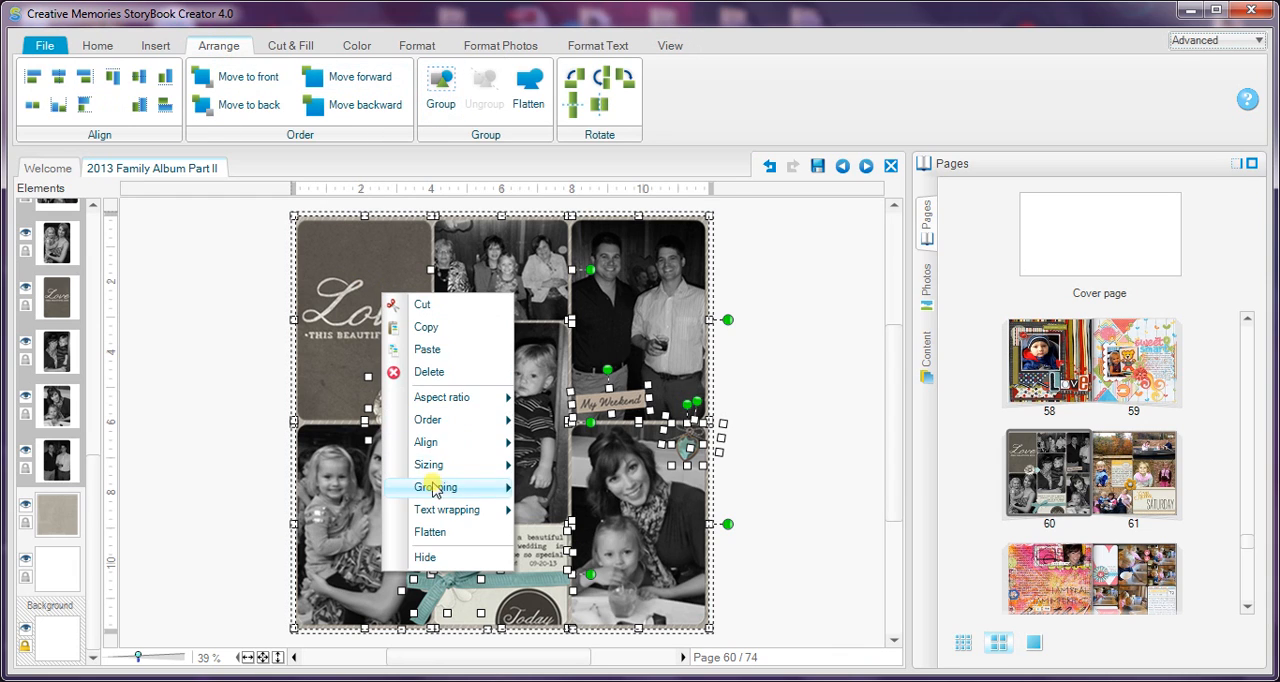
pyautogui.click(441, 86)
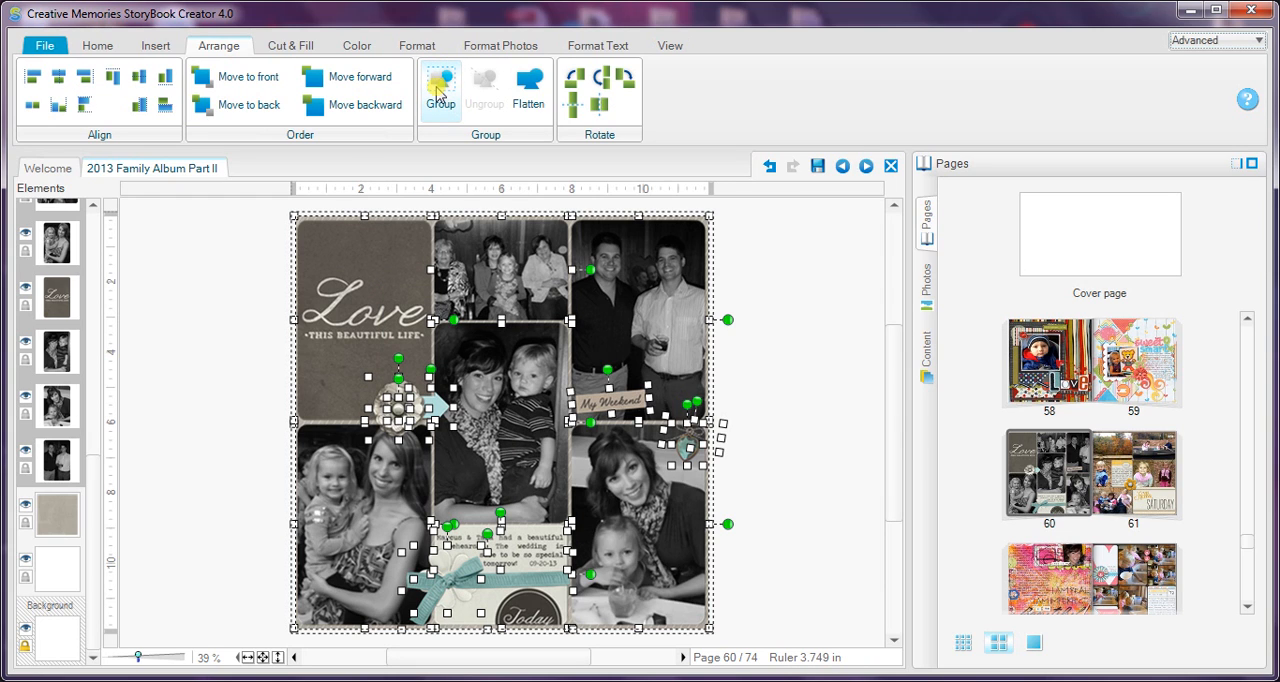
pyautogui.click(437, 92)
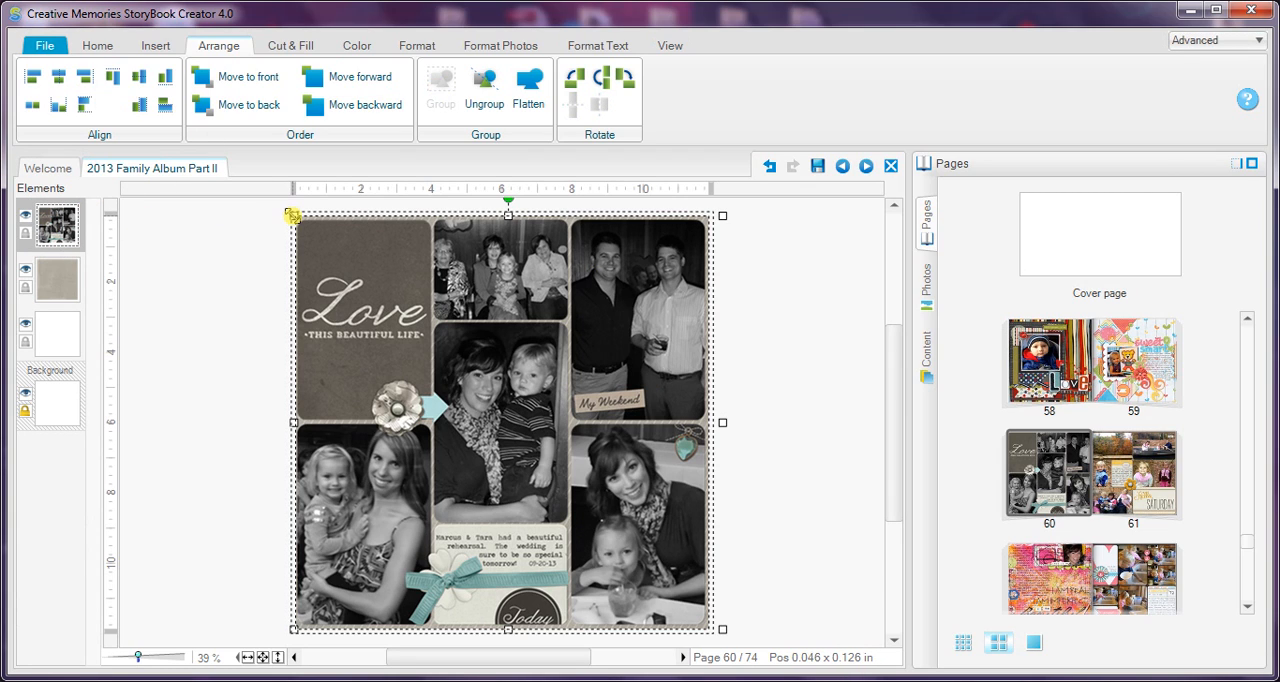
# Step: Shrink the grouped elements slightly from the upper-left corner and center the group on the page
pyautogui.moveTo(292, 215); pyautogui.dragTo(300, 222)
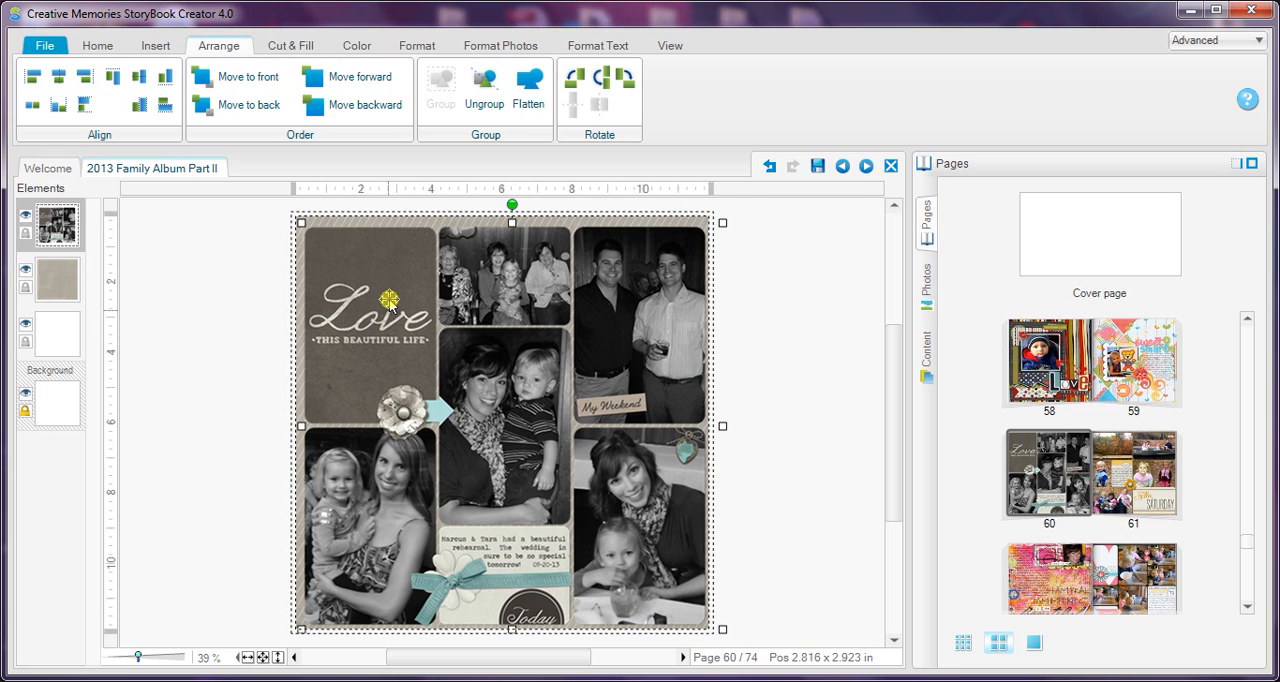
pyautogui.click(100, 42)
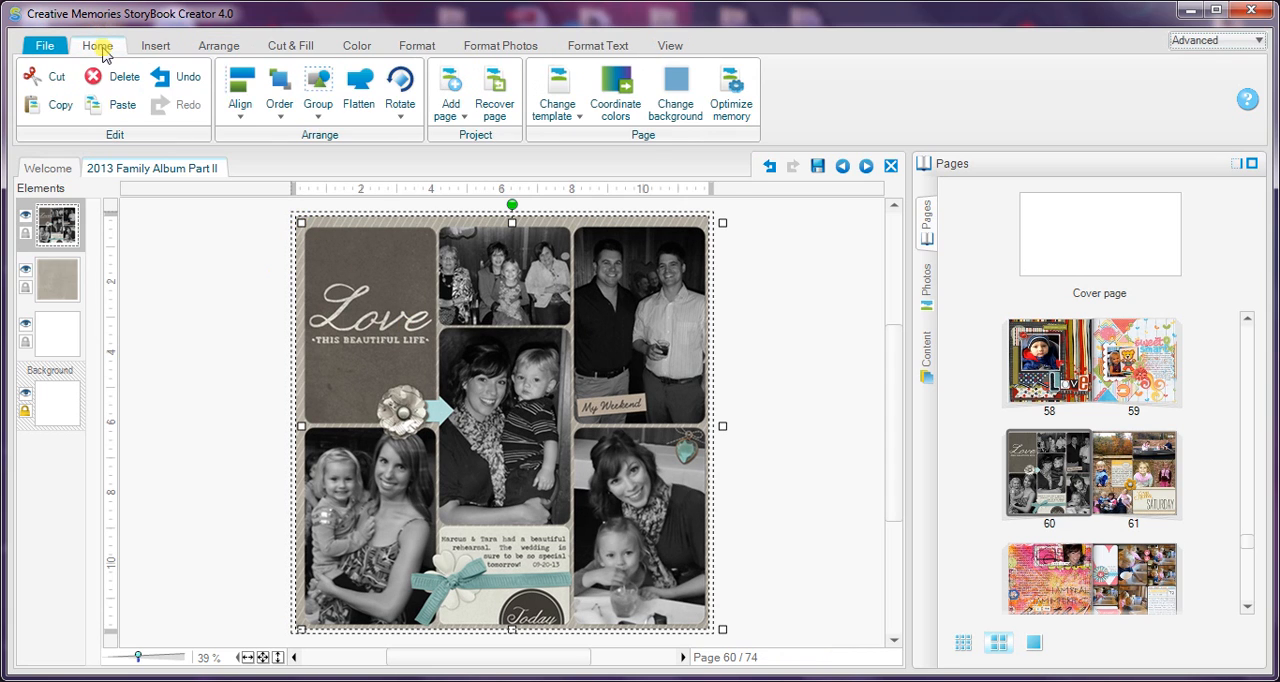
pyautogui.click(240, 106)
pyautogui.click(259, 439)
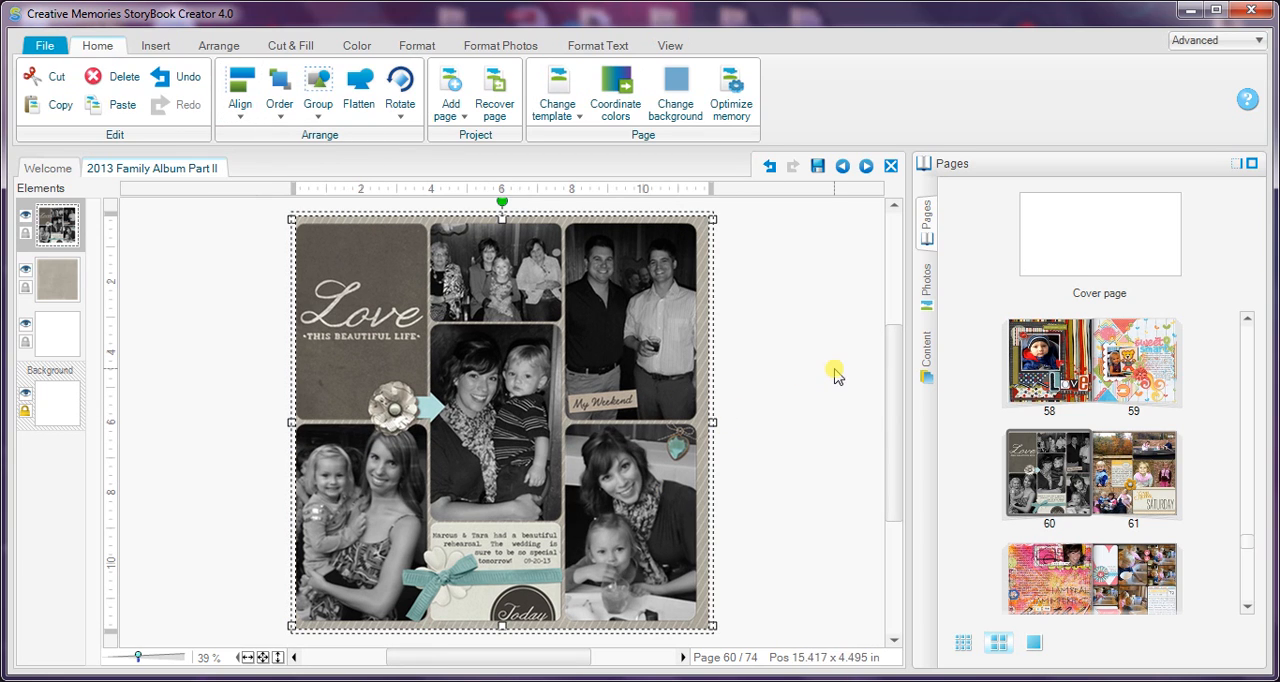
# Step: Nudge the grouped elements right and slightly up to even out the border within the trimmed page
pyautogui.press('Right')
pyautogui.press('Right')
pyautogui.press('Right')
pyautogui.press('Right')
pyautogui.press('Right')
pyautogui.press('Right')
pyautogui.press('Right')
pyautogui.press('Right')
pyautogui.press('Up')
pyautogui.press('Up')
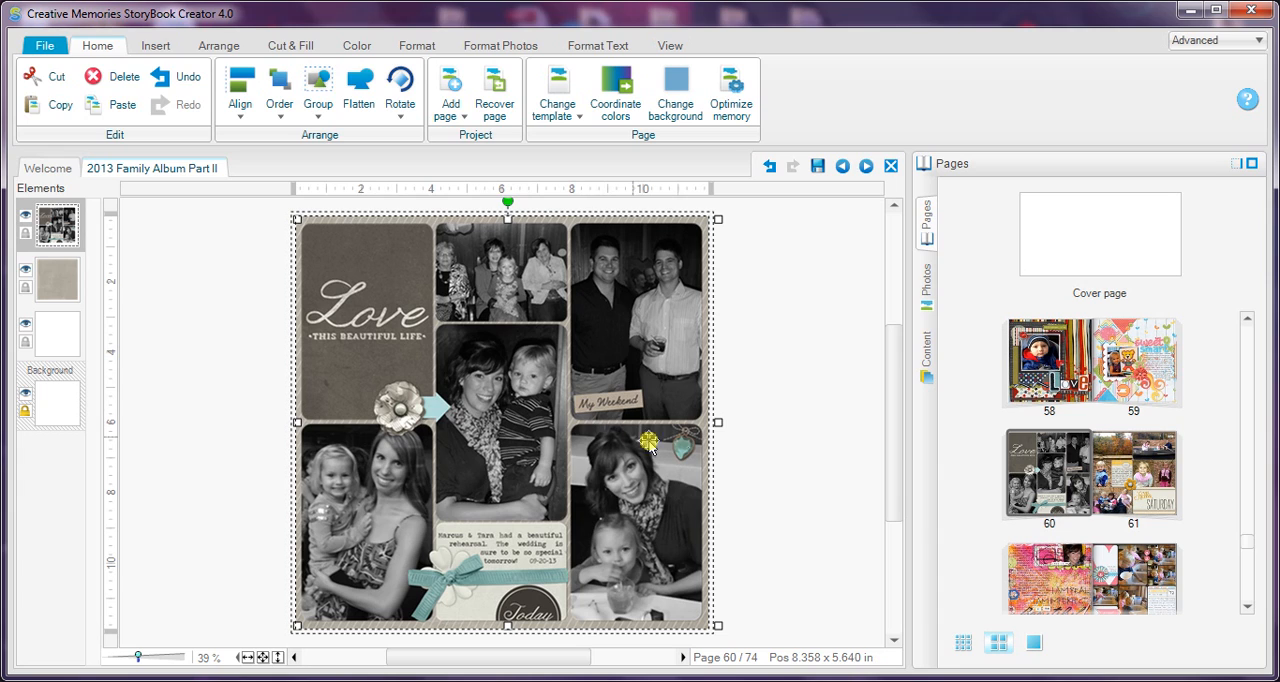
# Step: Ungroup the page elements and clear the selection
pyautogui.click(800, 430)
pyautogui.click(630, 312)
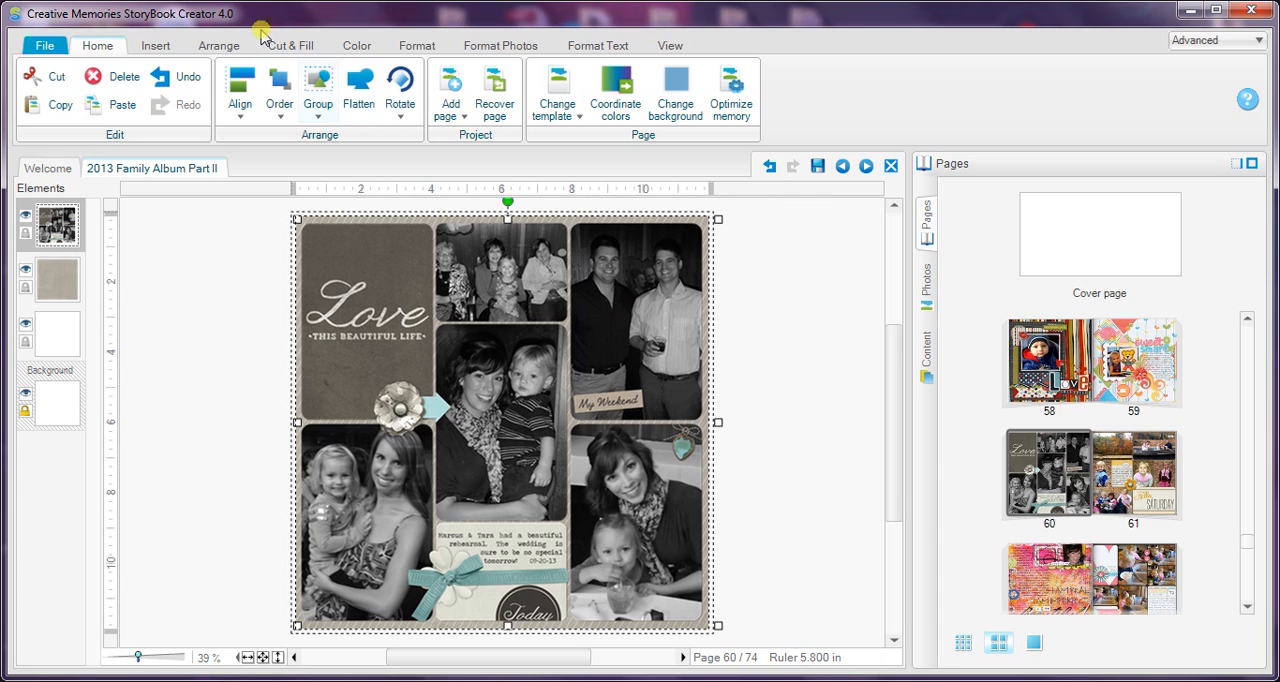
pyautogui.click(209, 46)
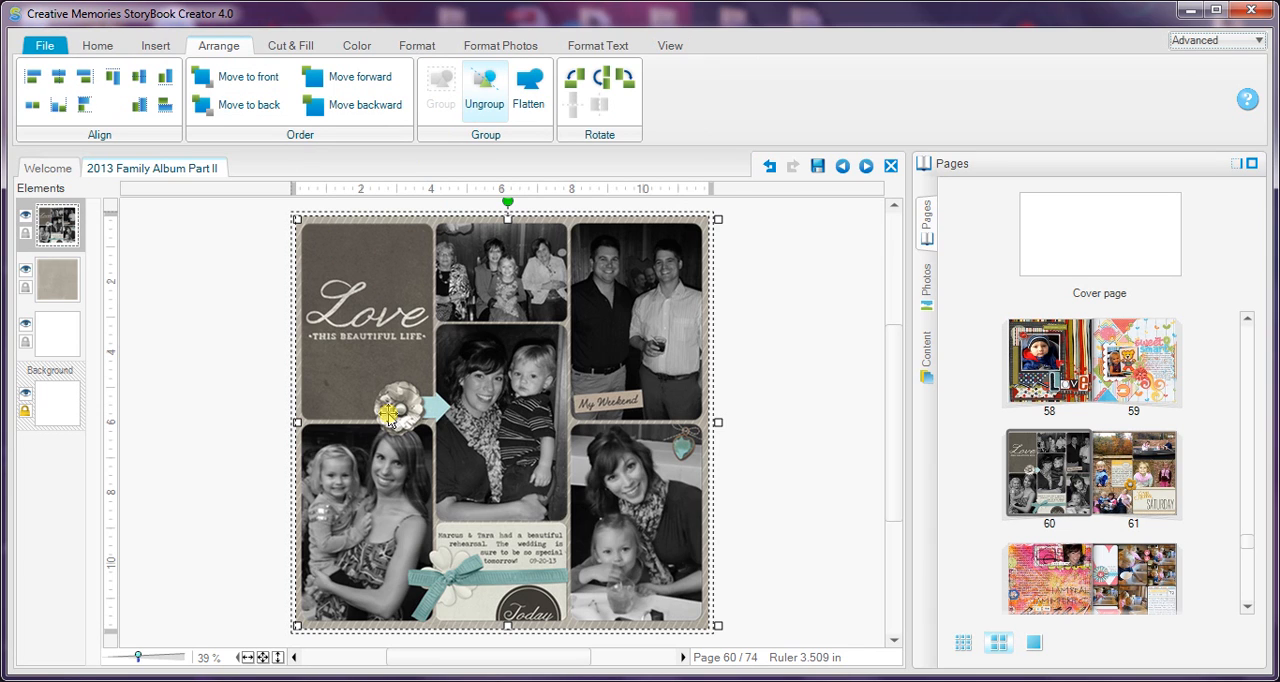
pyautogui.click(213, 512)
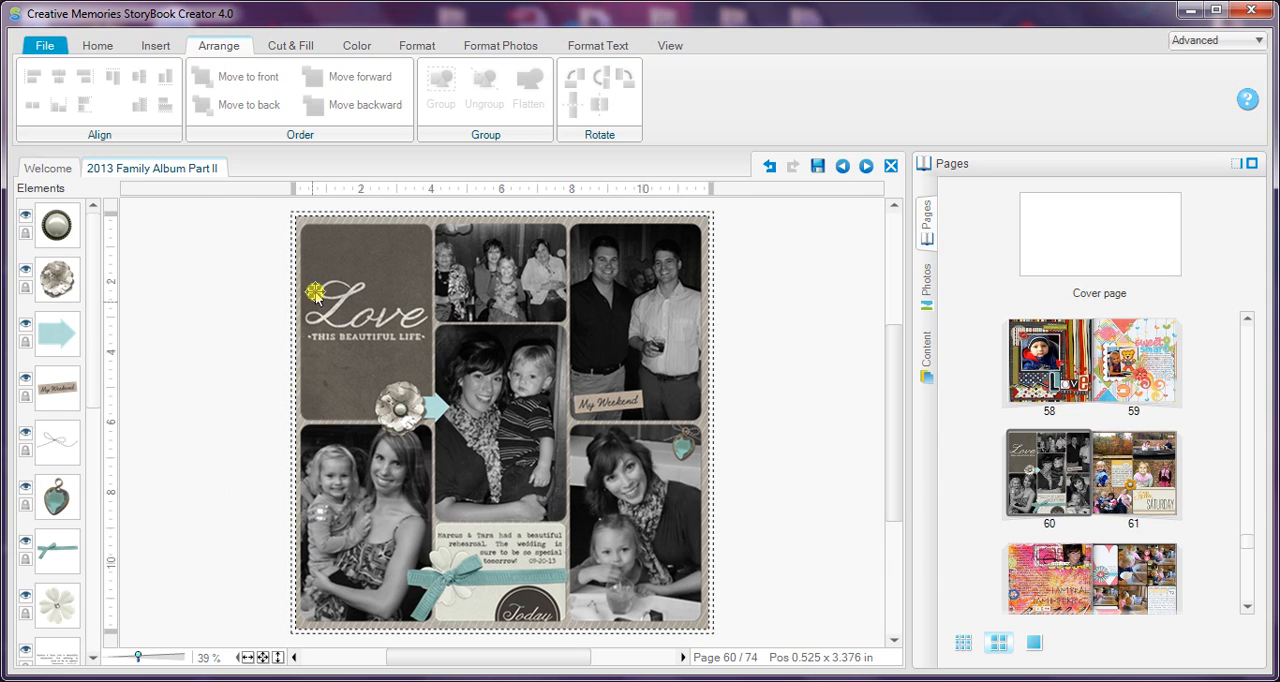
# Step: Select all elements except the striped background paper and white layers, nudge them slightly right, and clear the selection
pyautogui.hotkey('ctrl', 'a')
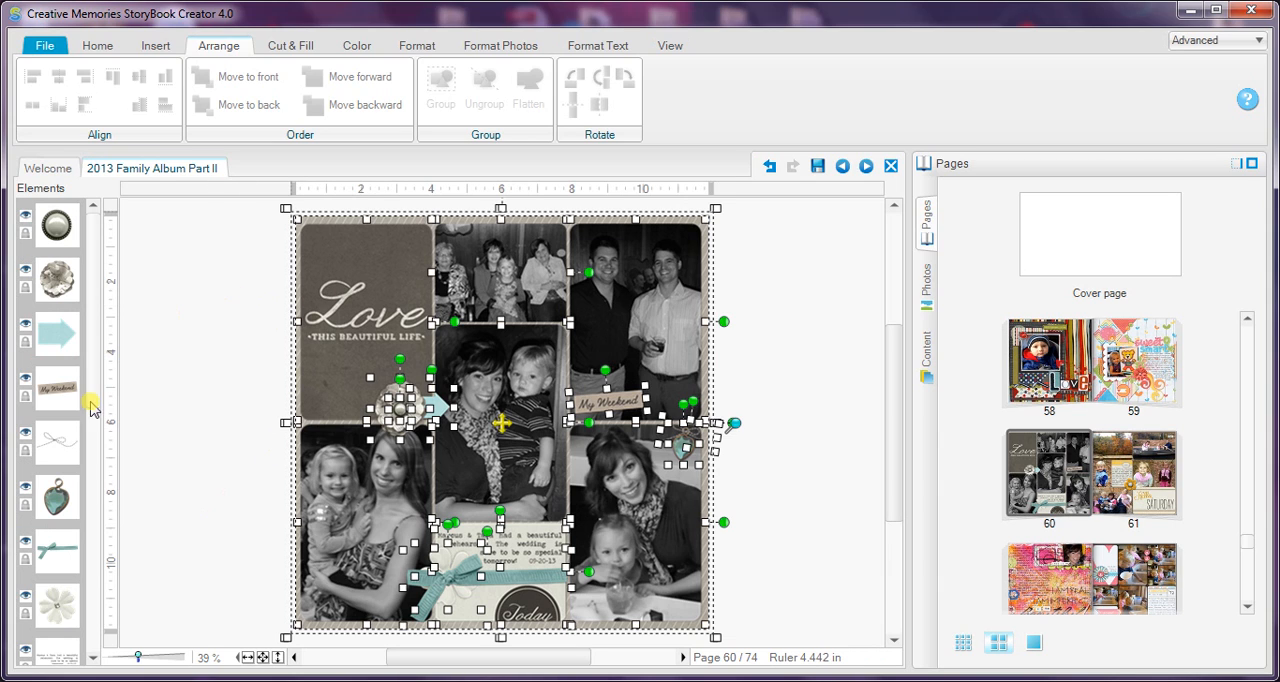
pyautogui.moveTo(89, 395); pyautogui.dragTo(90, 648)
pyautogui.keyDown('ctrl'); pyautogui.click(49, 642); pyautogui.keyUp('ctrl')
pyautogui.keyDown('ctrl'); pyautogui.click(54, 569); pyautogui.keyUp('ctrl')
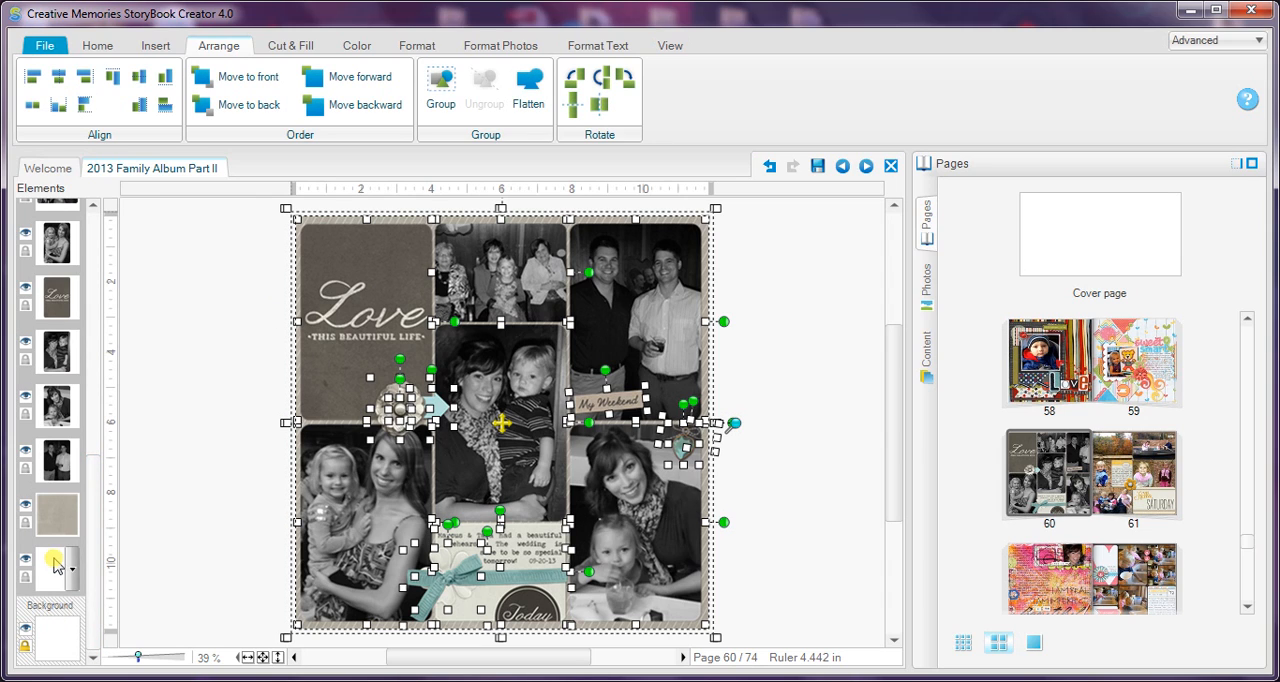
pyautogui.keyDown('ctrl'); pyautogui.click(47, 513); pyautogui.keyUp('ctrl')
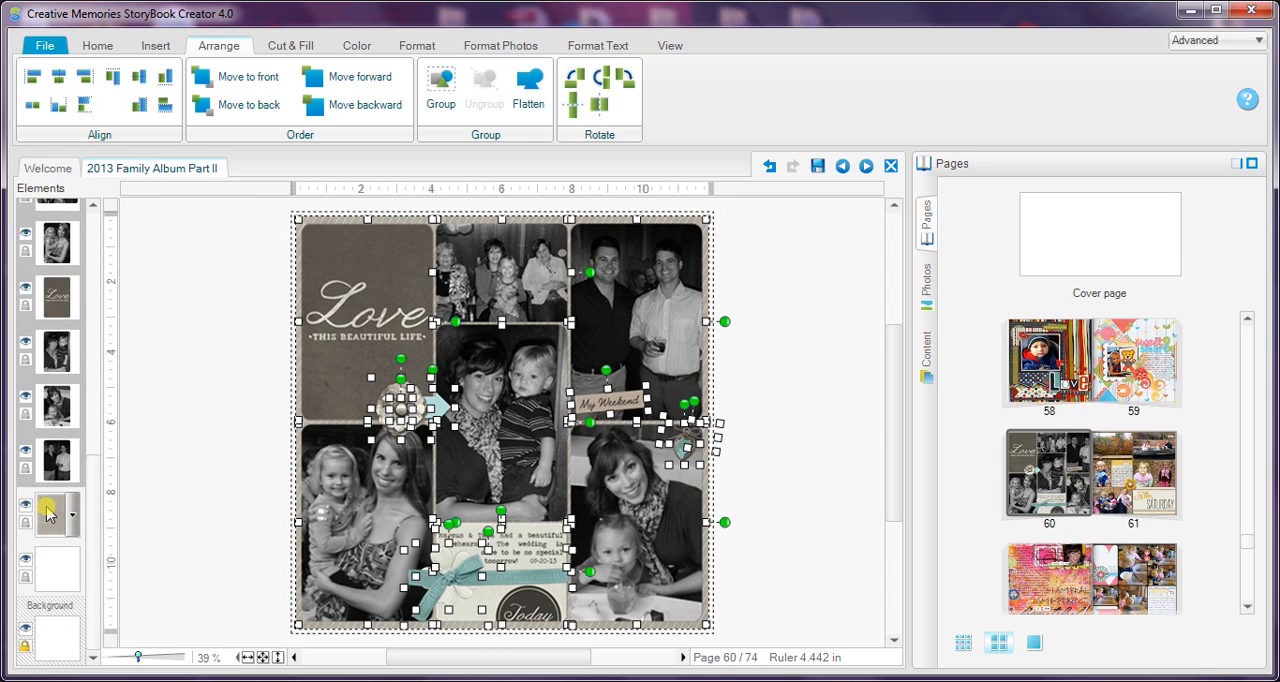
pyautogui.click(225, 352)
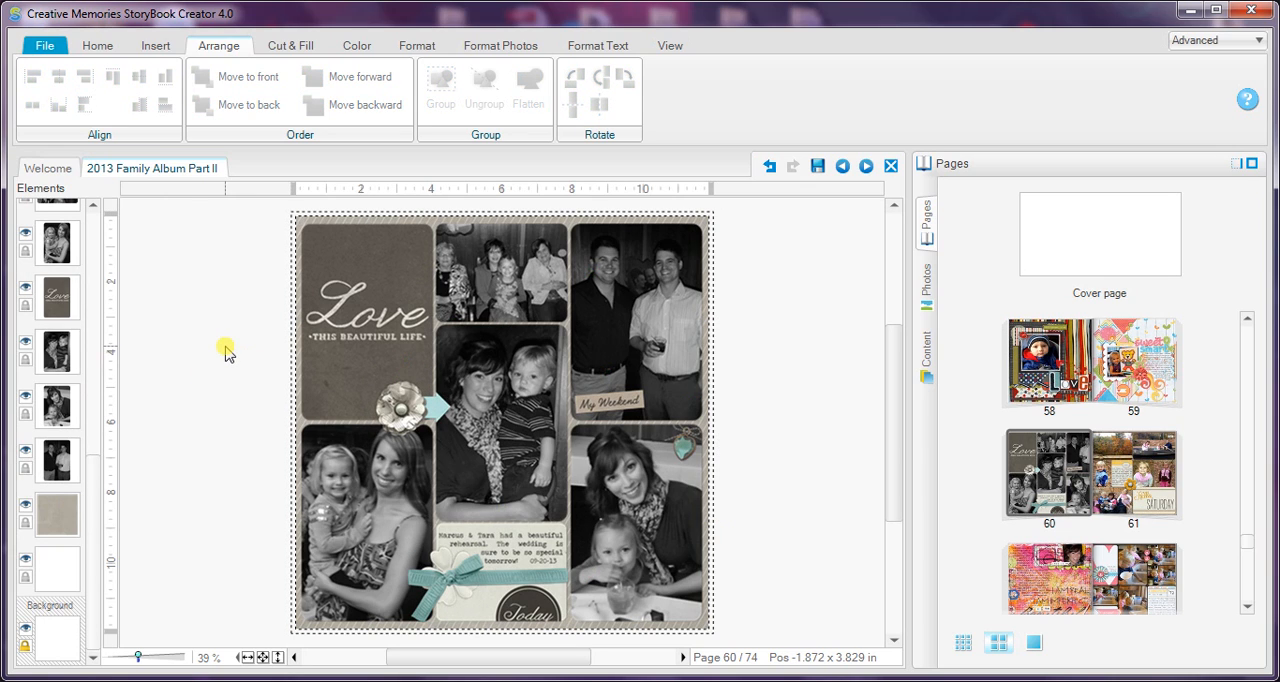
# Step: Check page 60 in the Page preview and in the two-page preview for standard pages
pyautogui.click(672, 46)
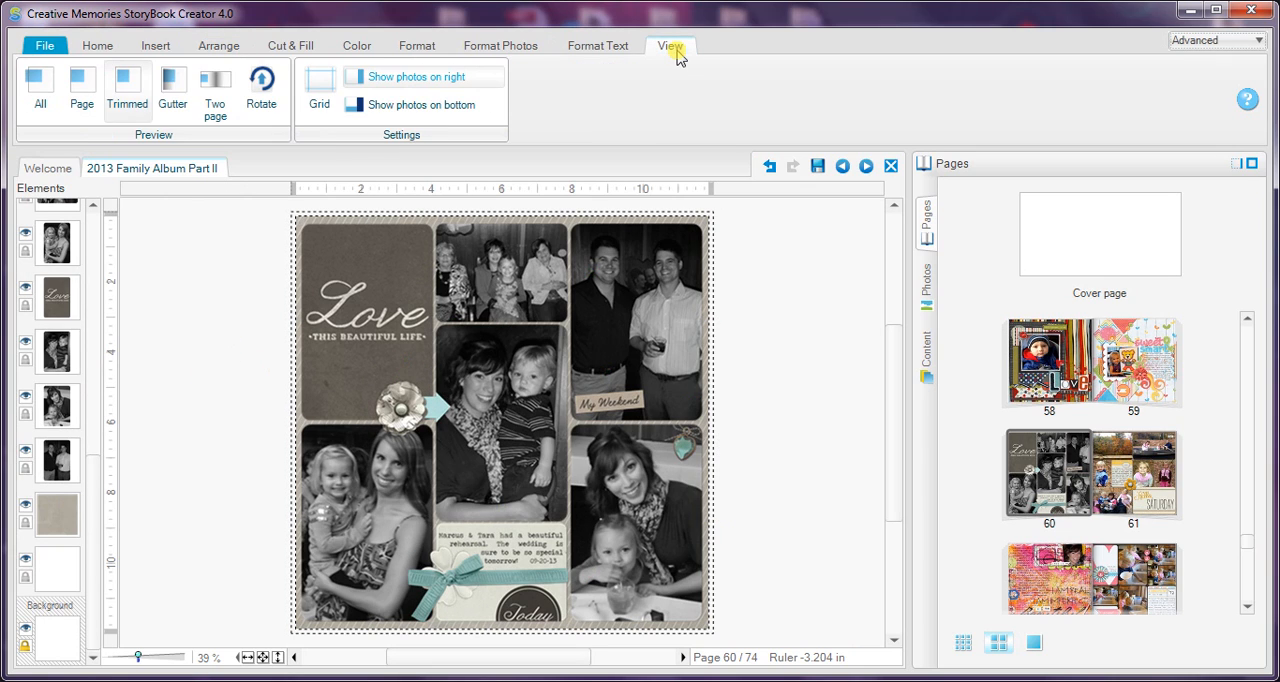
pyautogui.click(82, 88)
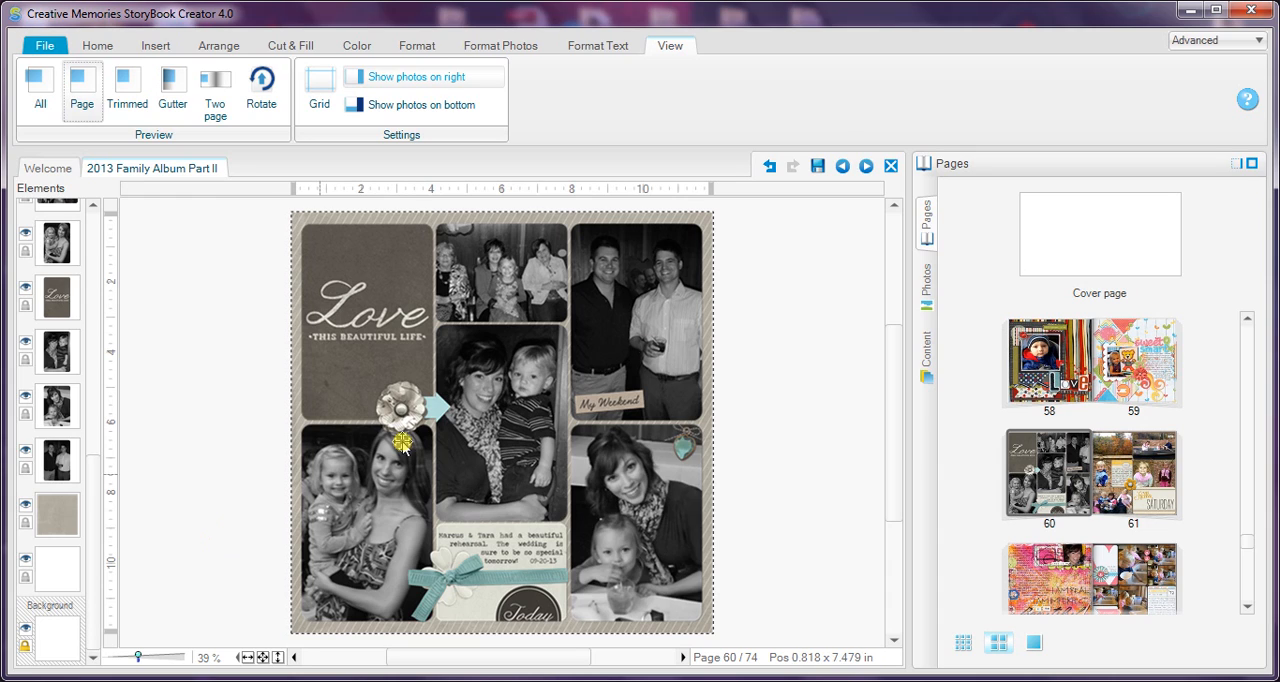
pyautogui.click(213, 102)
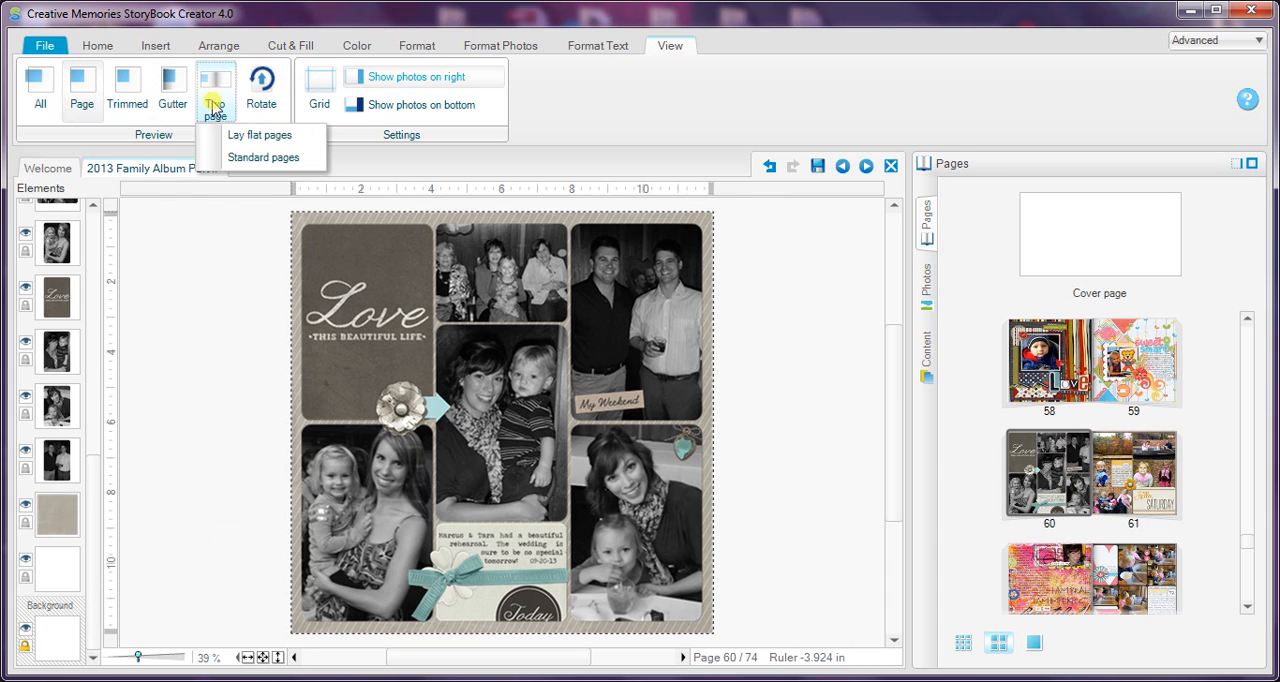
pyautogui.click(228, 159)
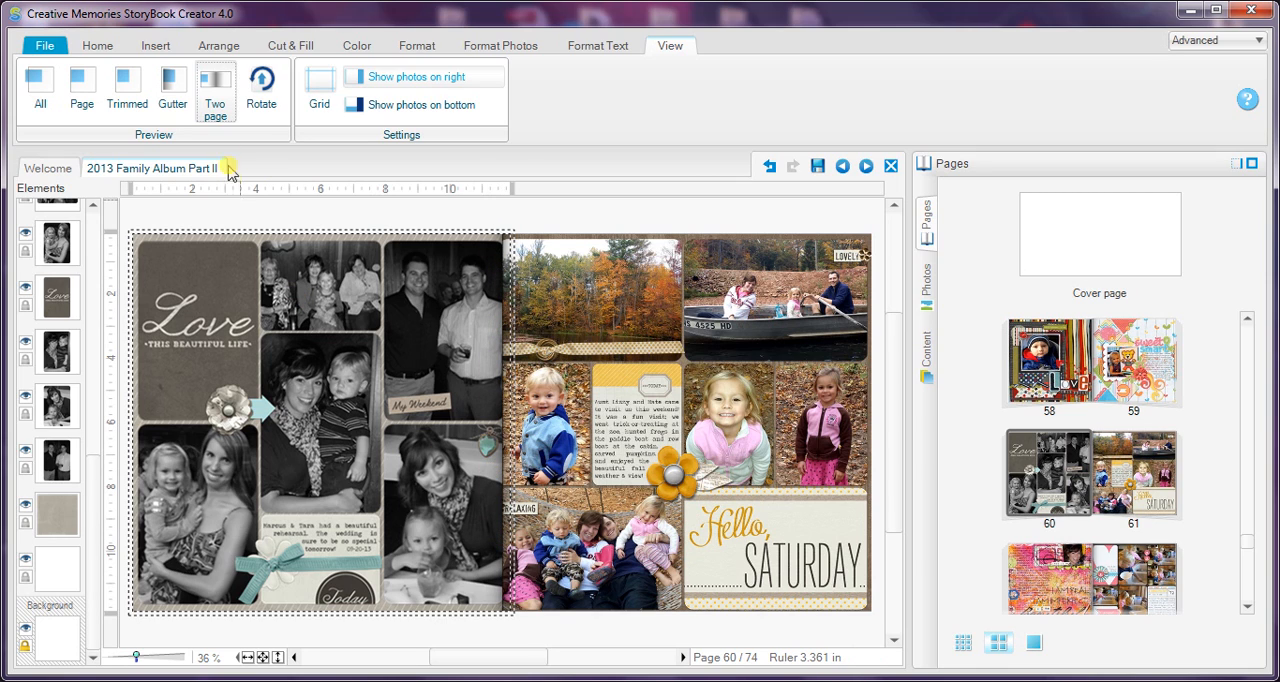
pyautogui.click(210, 110)
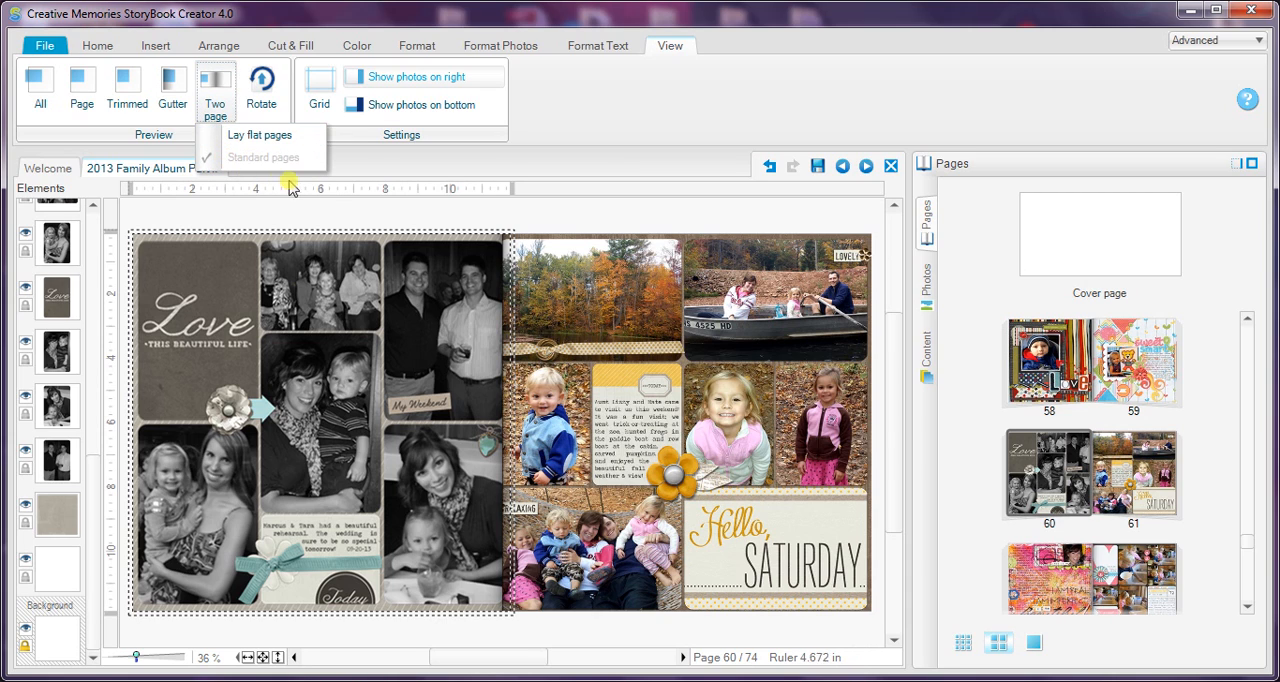
pyautogui.click(334, 214)
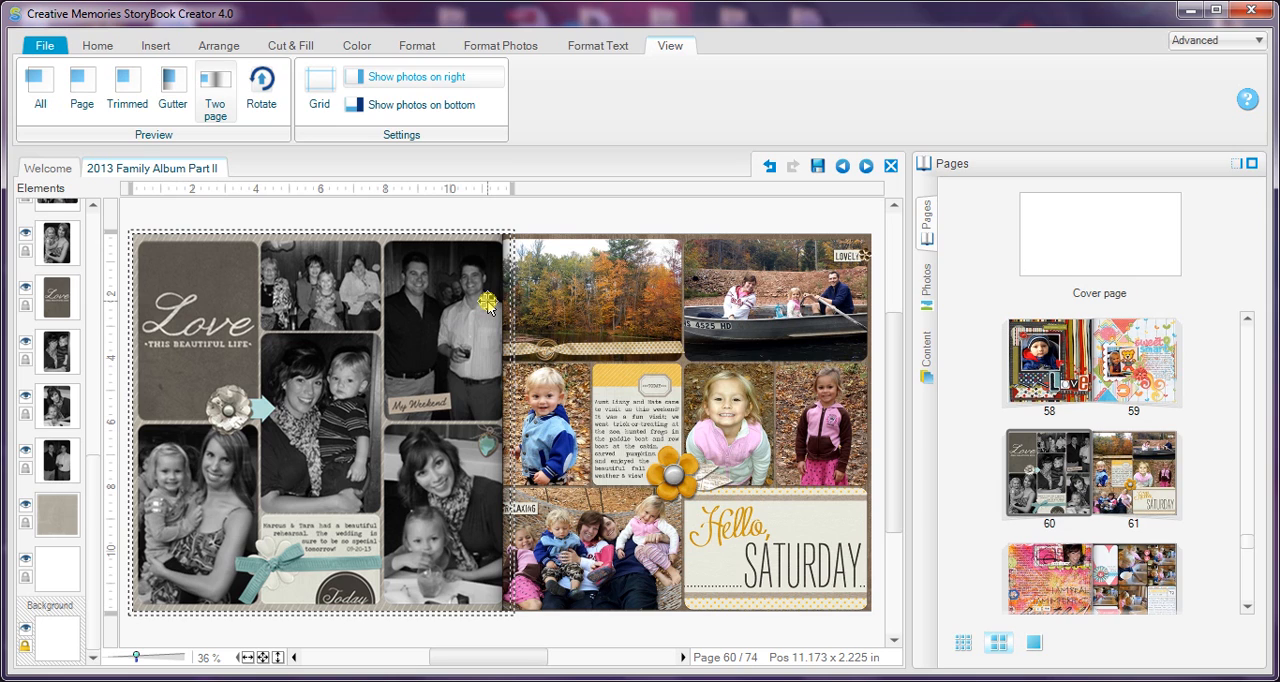
# Step: Show the gutter preview for standard pages and narrow the Love card from its right edge to about 3.57 in wide
pyautogui.click(173, 88)
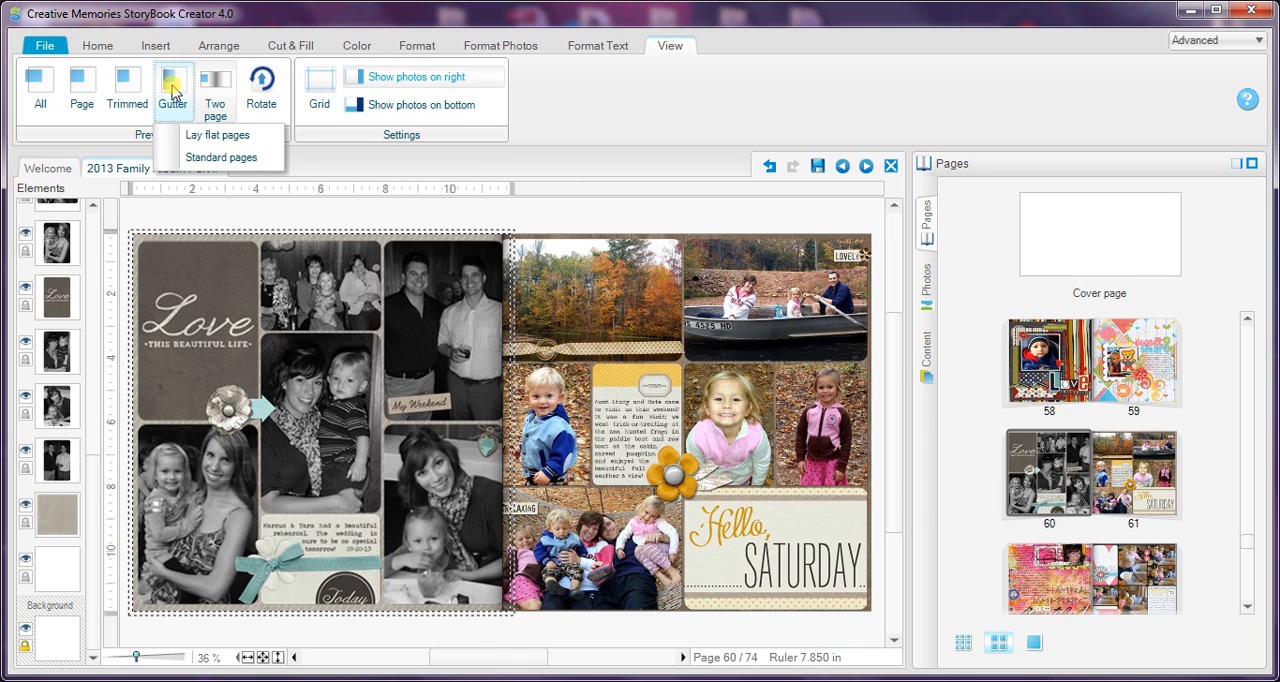
pyautogui.click(180, 157)
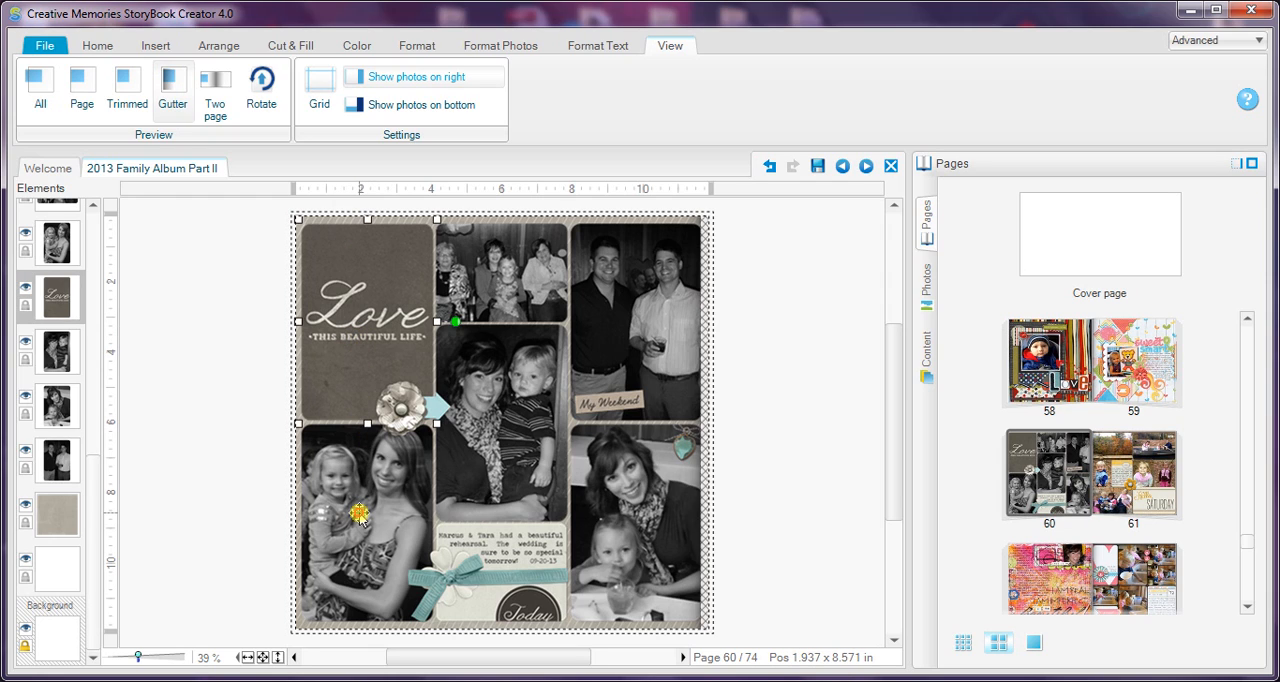
pyautogui.click(364, 336)
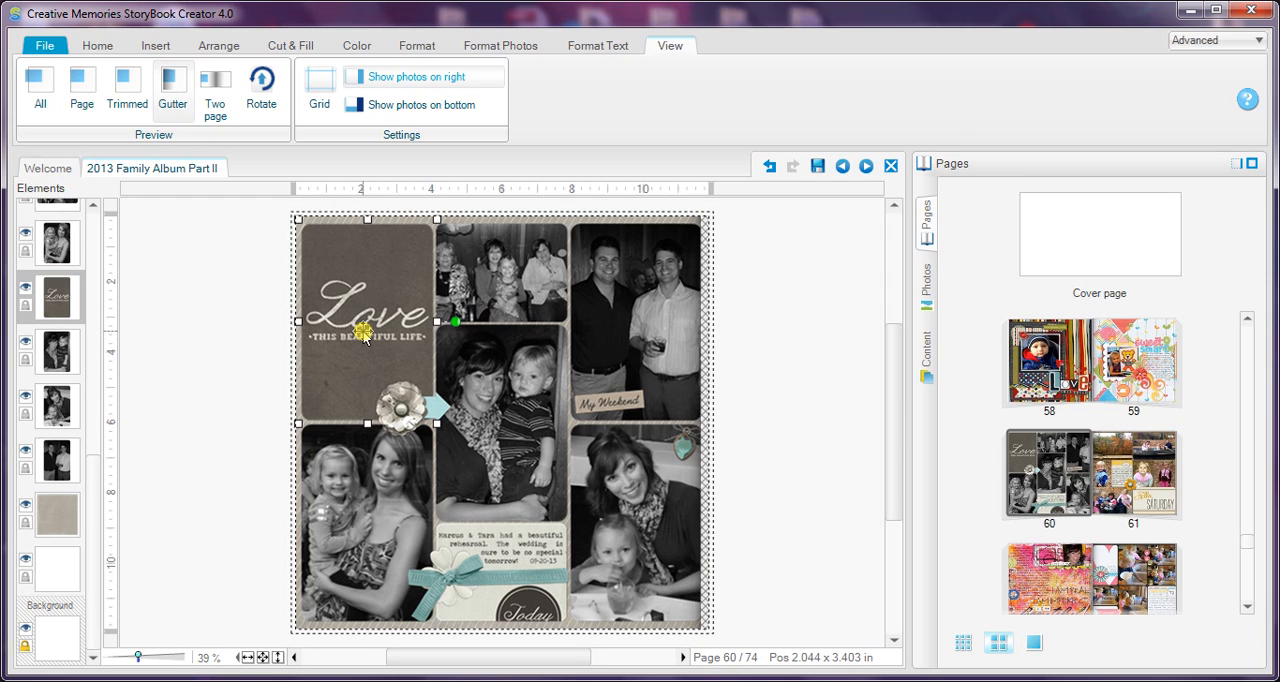
pyautogui.rightClick(364, 336)
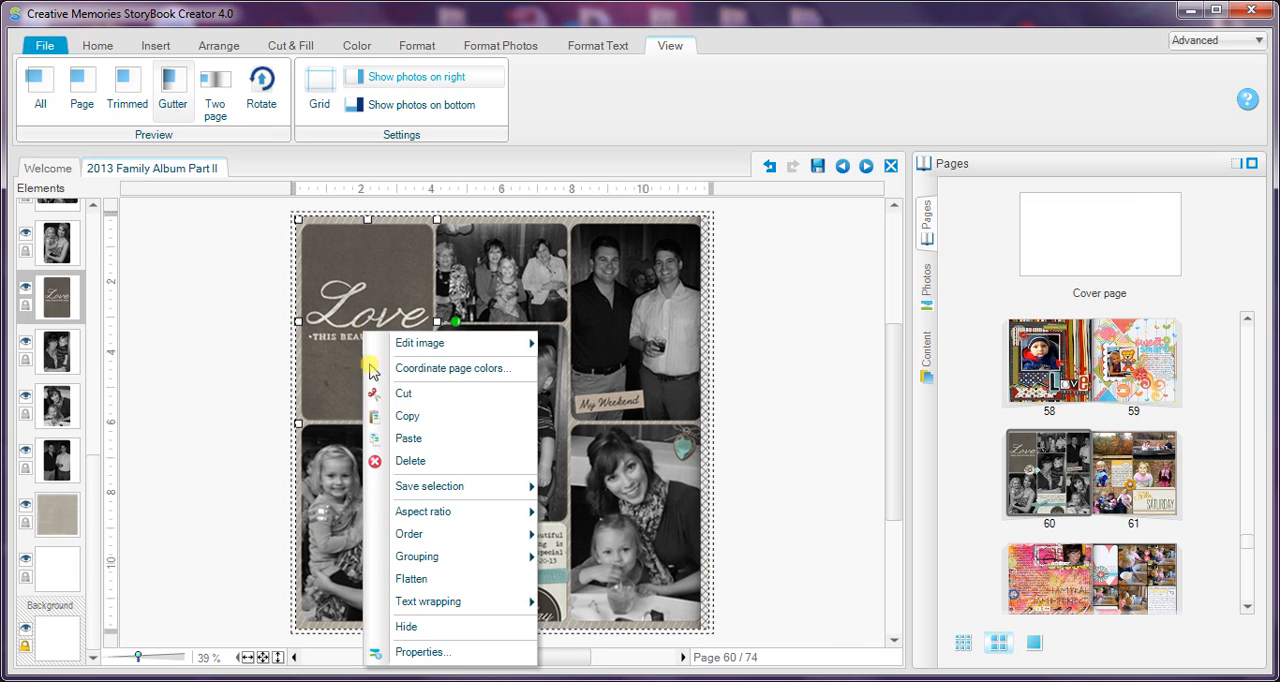
pyautogui.click(259, 299)
pyautogui.moveTo(262, 297); pyautogui.dragTo(384, 336)
pyautogui.click(328, 258)
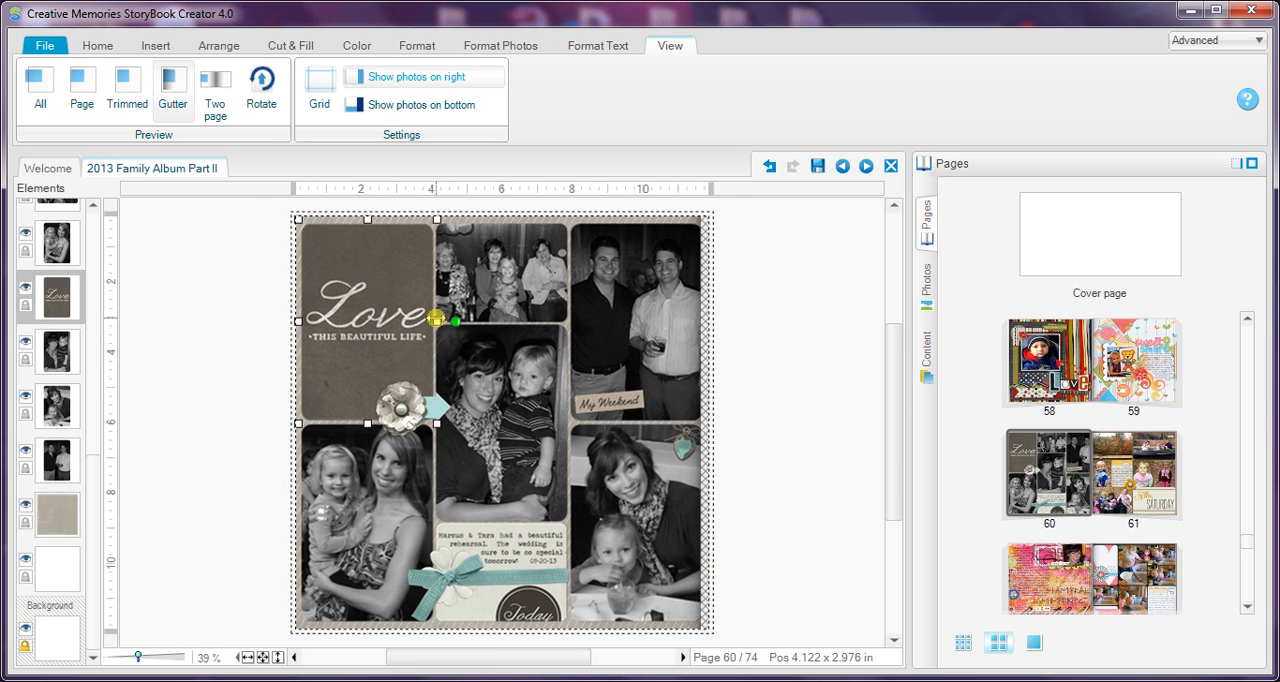
pyautogui.moveTo(432, 321); pyautogui.dragTo(429, 321)
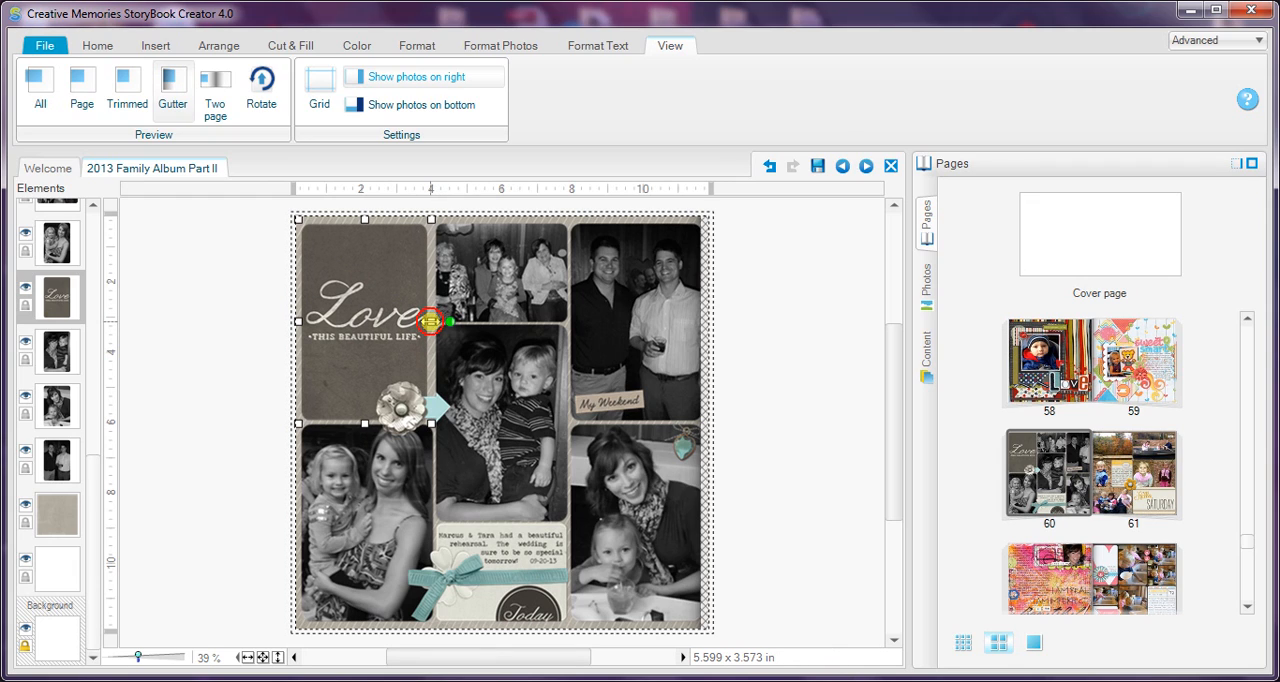
# Step: Try to match the size of the lower-left photo to the Love card, and undo the sizing change
pyautogui.click(362, 489)
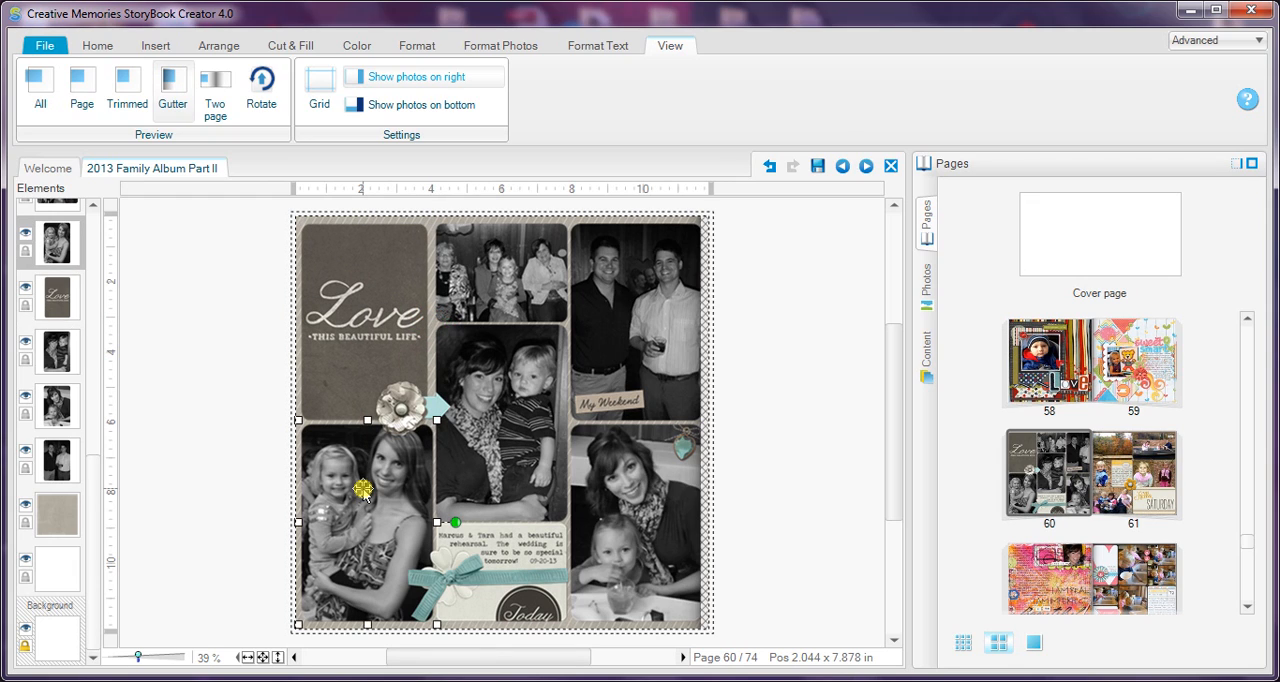
pyautogui.click(351, 320)
pyautogui.rightClick(351, 320)
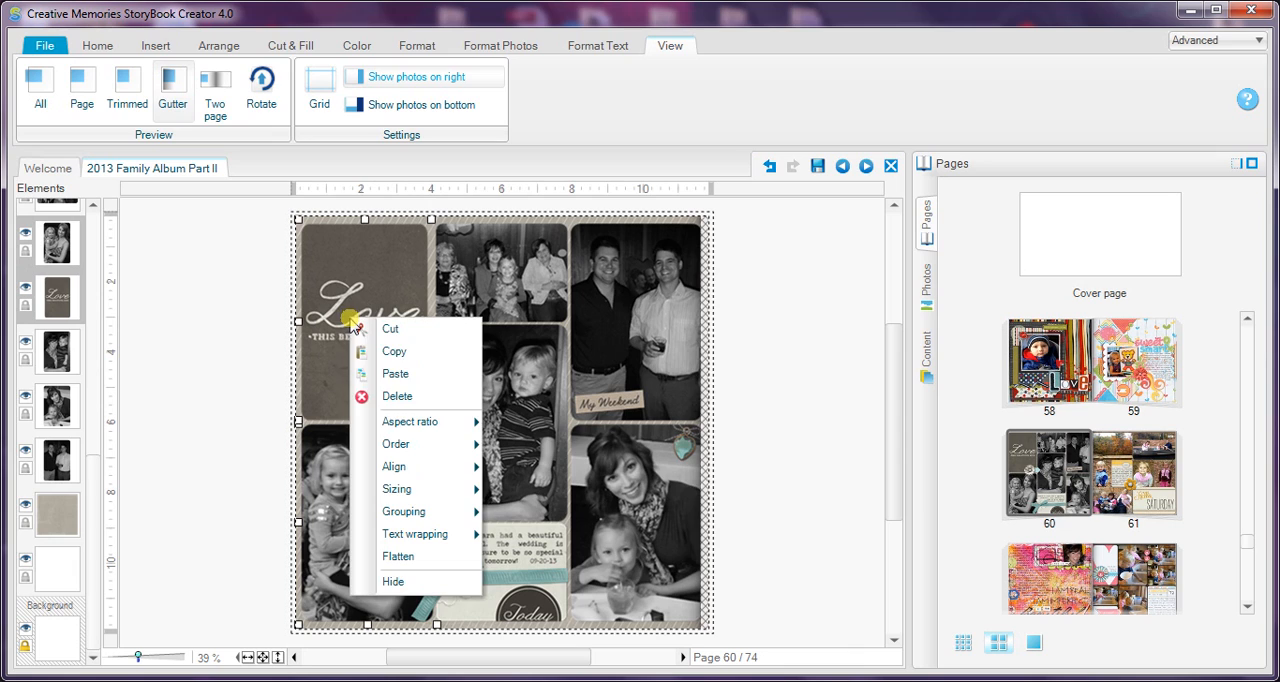
pyautogui.moveTo(391, 488)
pyautogui.click(529, 491)
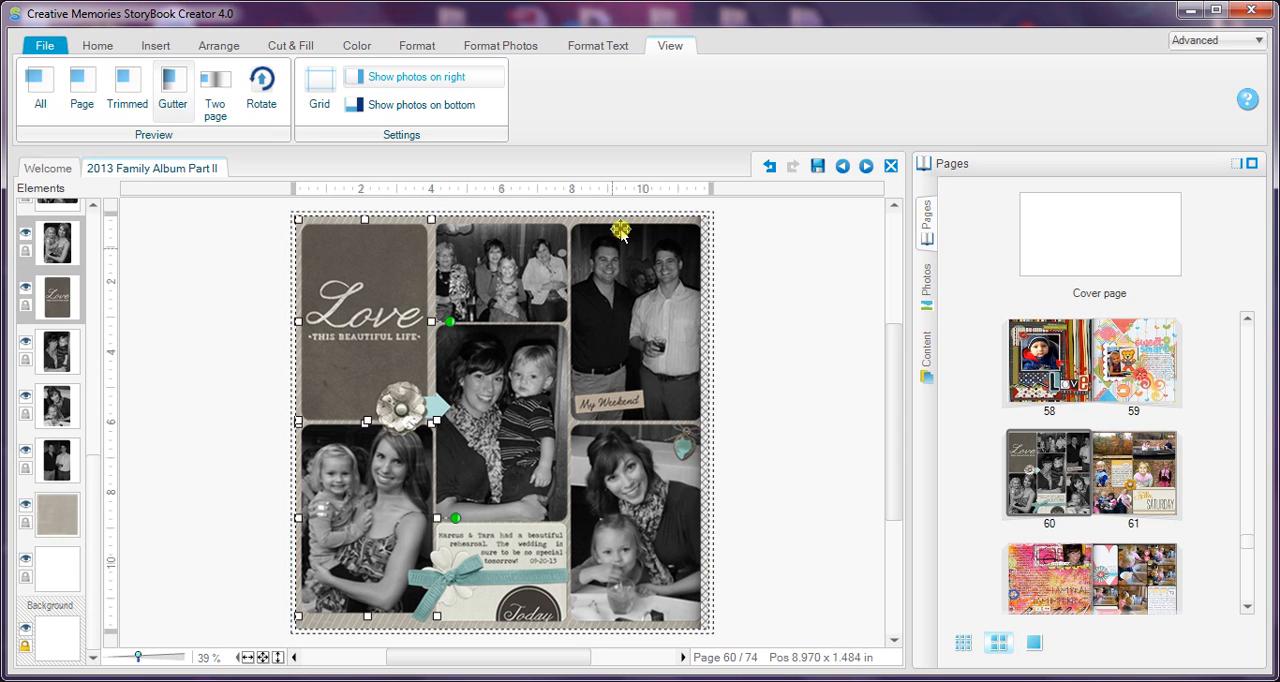
pyautogui.click(770, 167)
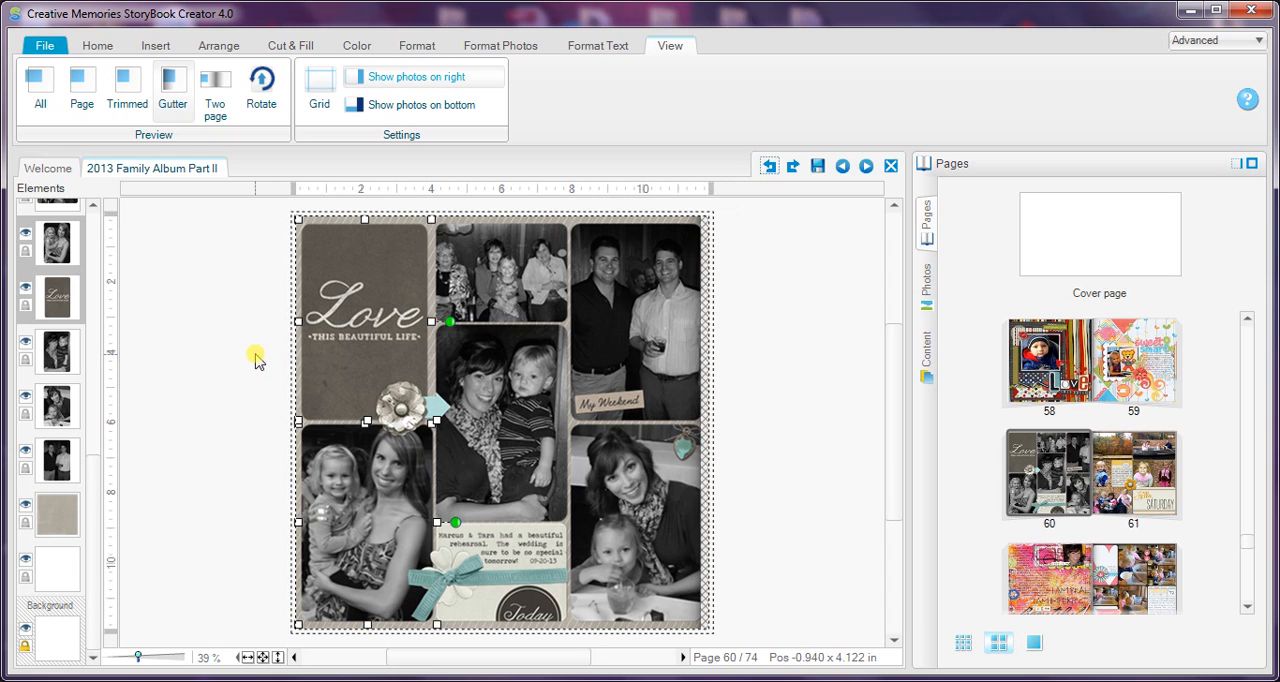
# Step: Narrow the lower-left photo from its right edge to about 3.55 in wide, in line with the Love card, and clear the selection
pyautogui.moveTo(434, 521); pyautogui.dragTo(428, 521)
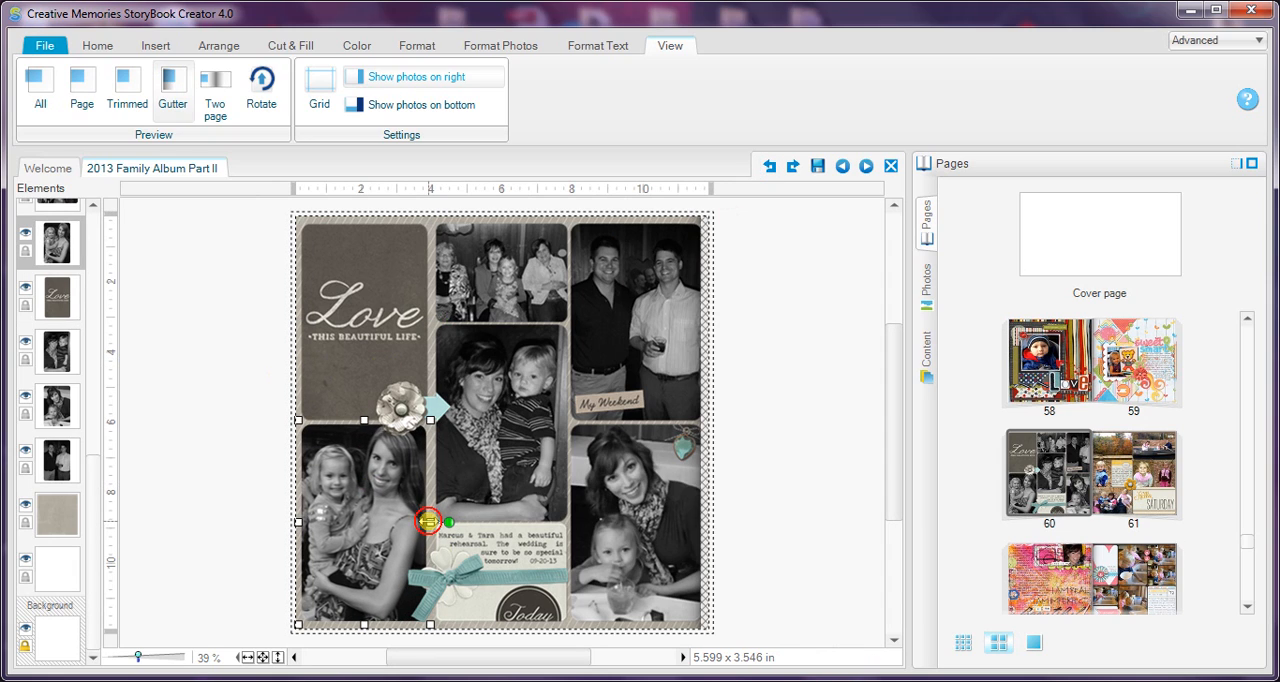
pyautogui.moveTo(428, 521); pyautogui.dragTo(427, 521)
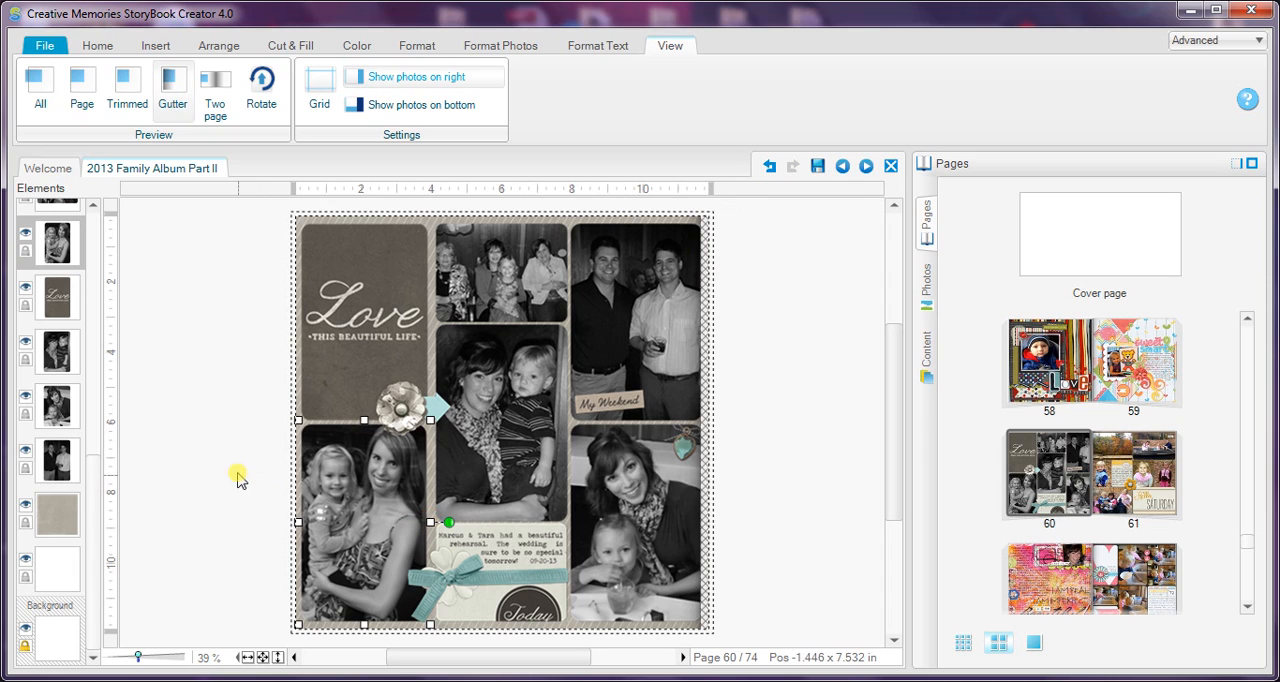
pyautogui.click(239, 476)
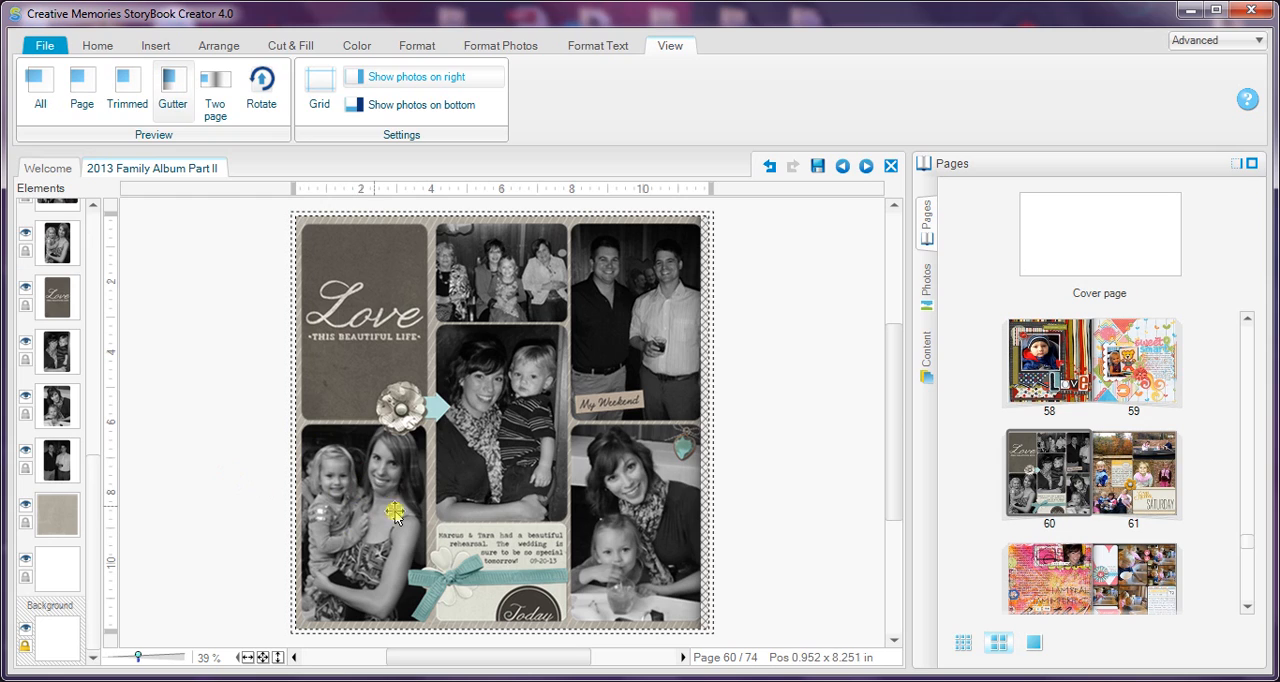
# Step: Select all photos and embellishments in the middle and right columns, nudge them left to even out the gaps, and clear the selection
pyautogui.click(490, 385)
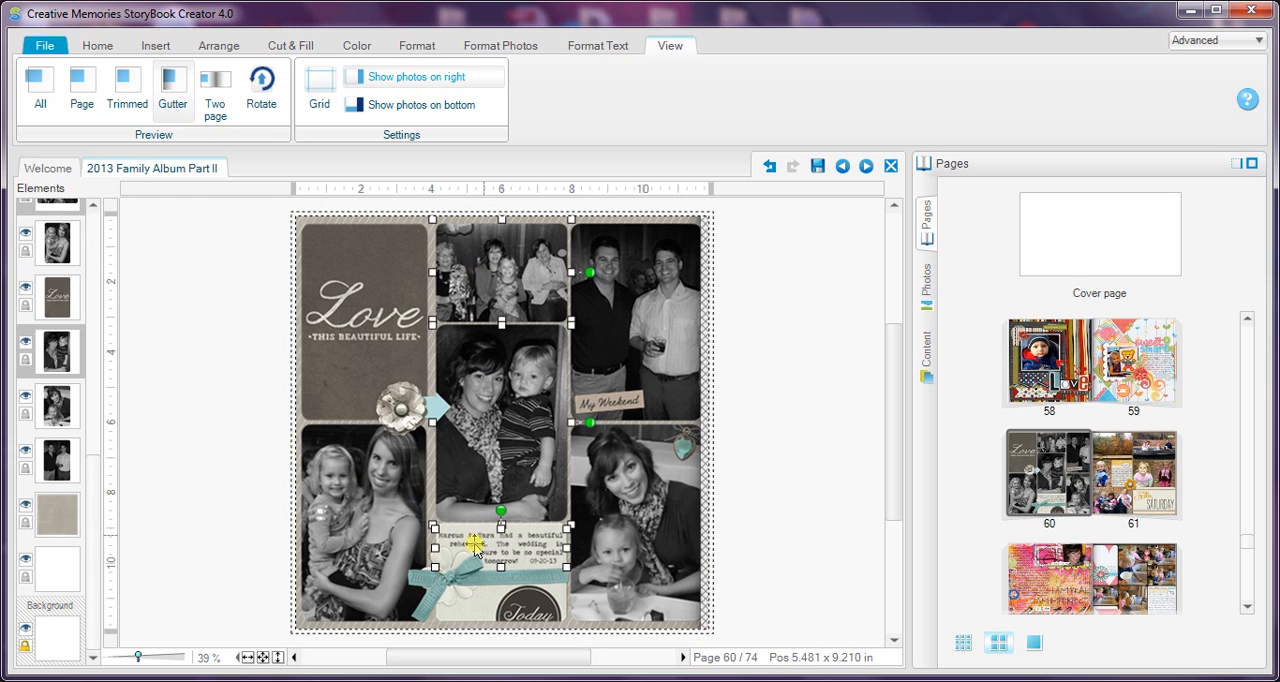
pyautogui.click(465, 575)
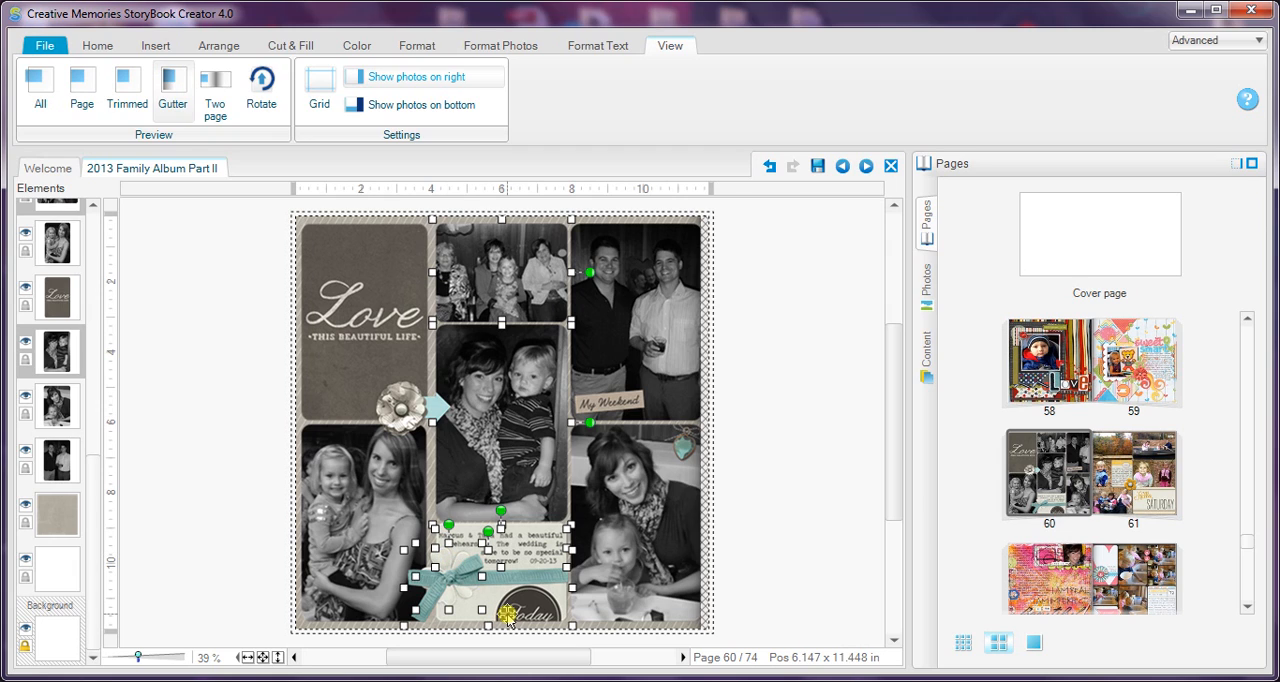
pyautogui.keyDown('shift'); pyautogui.click(608, 576); pyautogui.keyUp('shift')
pyautogui.moveTo(685, 457); pyautogui.dragTo(605, 352)
pyautogui.press('Left')
pyautogui.press('Left')
pyautogui.press('Left')
pyautogui.press('Left')
pyautogui.press('Left')
pyautogui.press('Left')
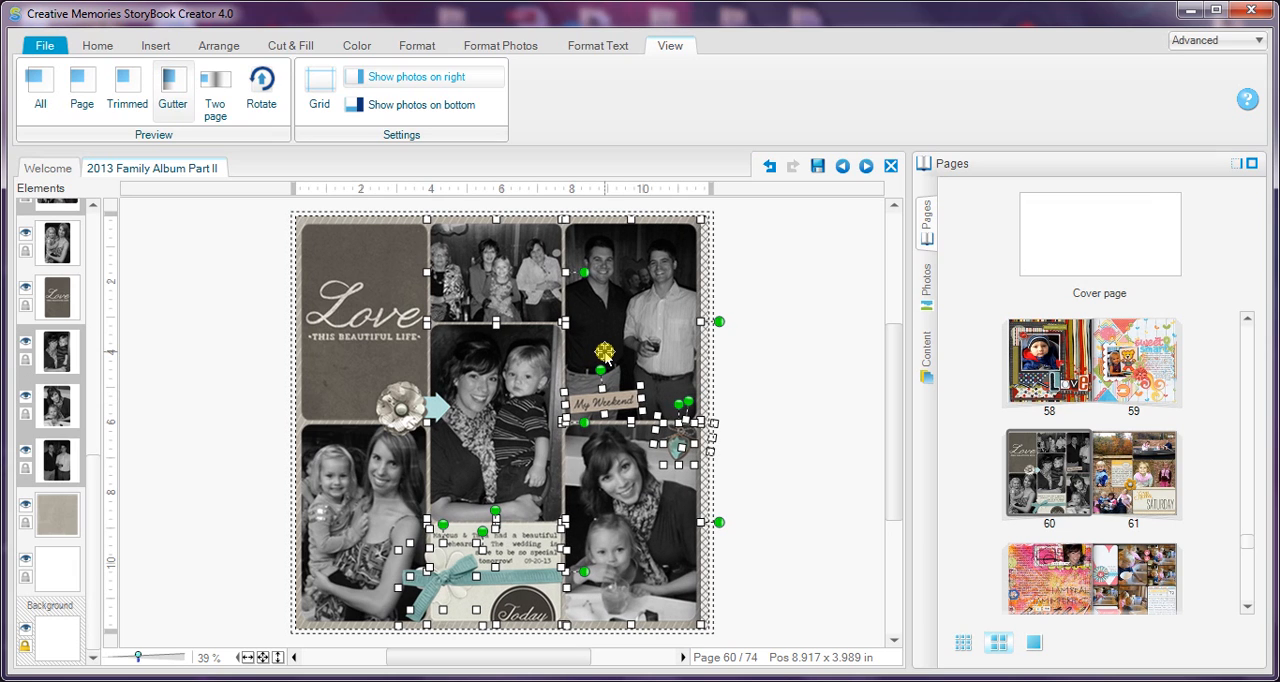
pyautogui.click(778, 372)
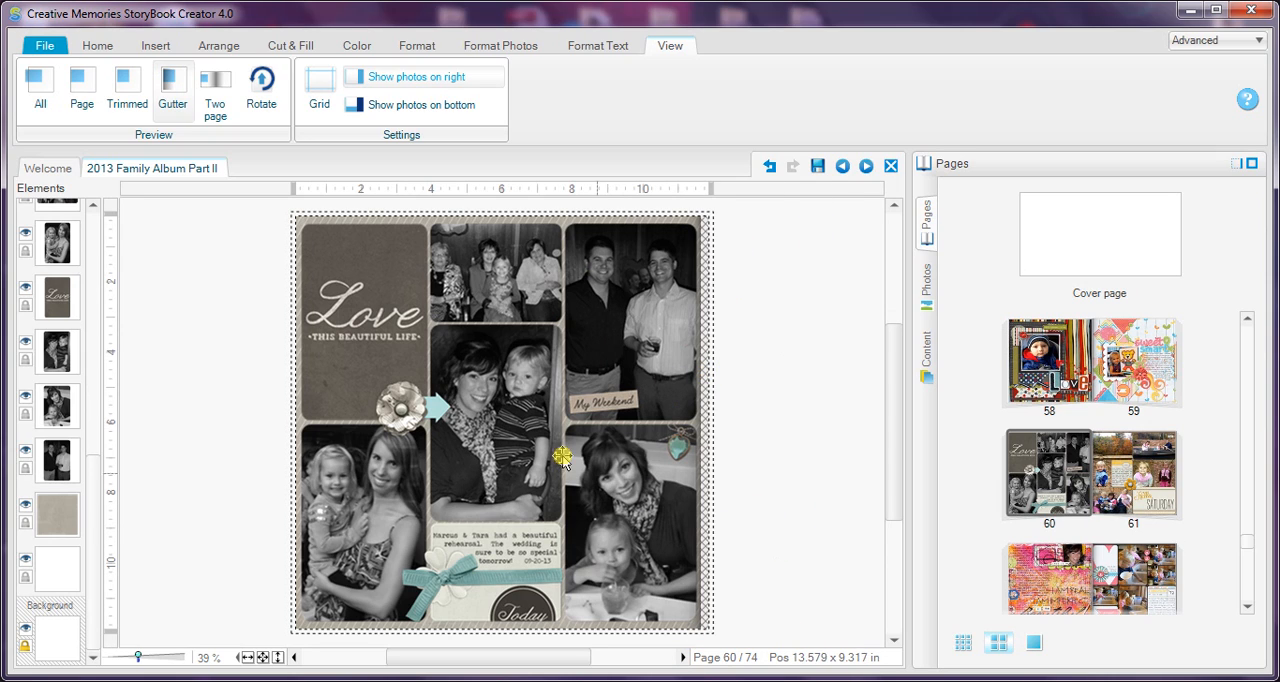
# Step: Group all page elements except the striped background paper and the white layers
pyautogui.hotkey('ctrl', 'a')
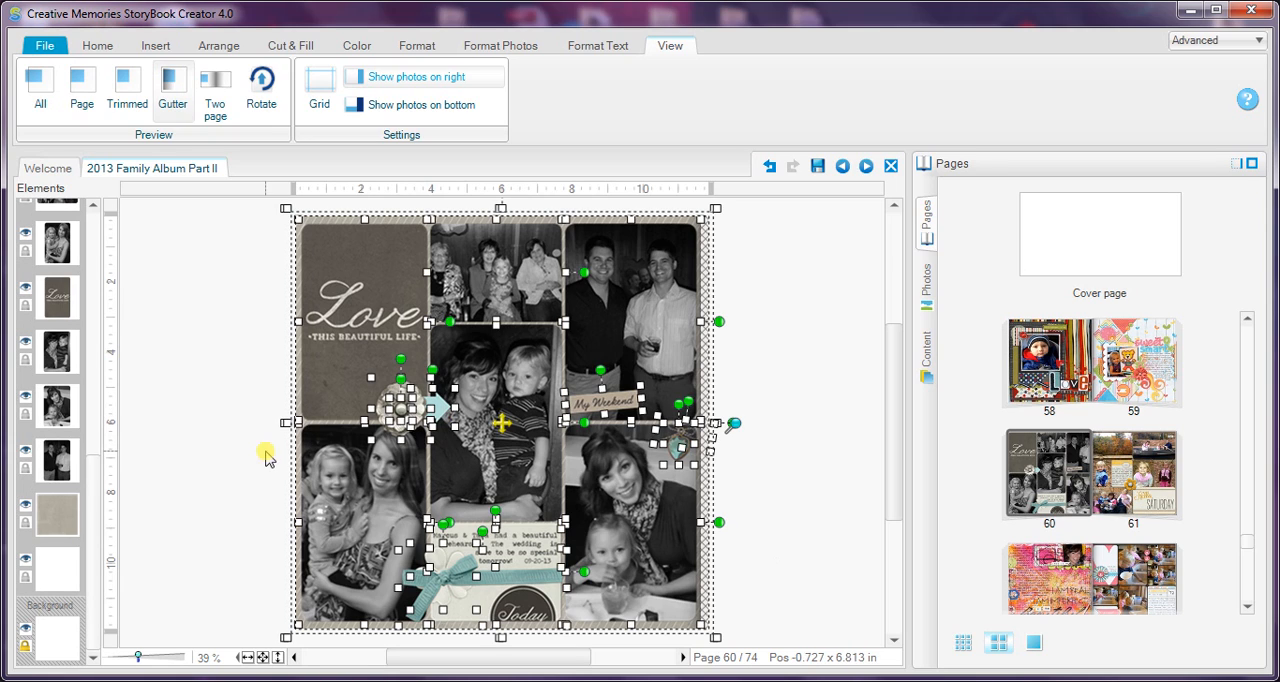
pyautogui.moveTo(47, 517); pyautogui.dragTo(55, 408)
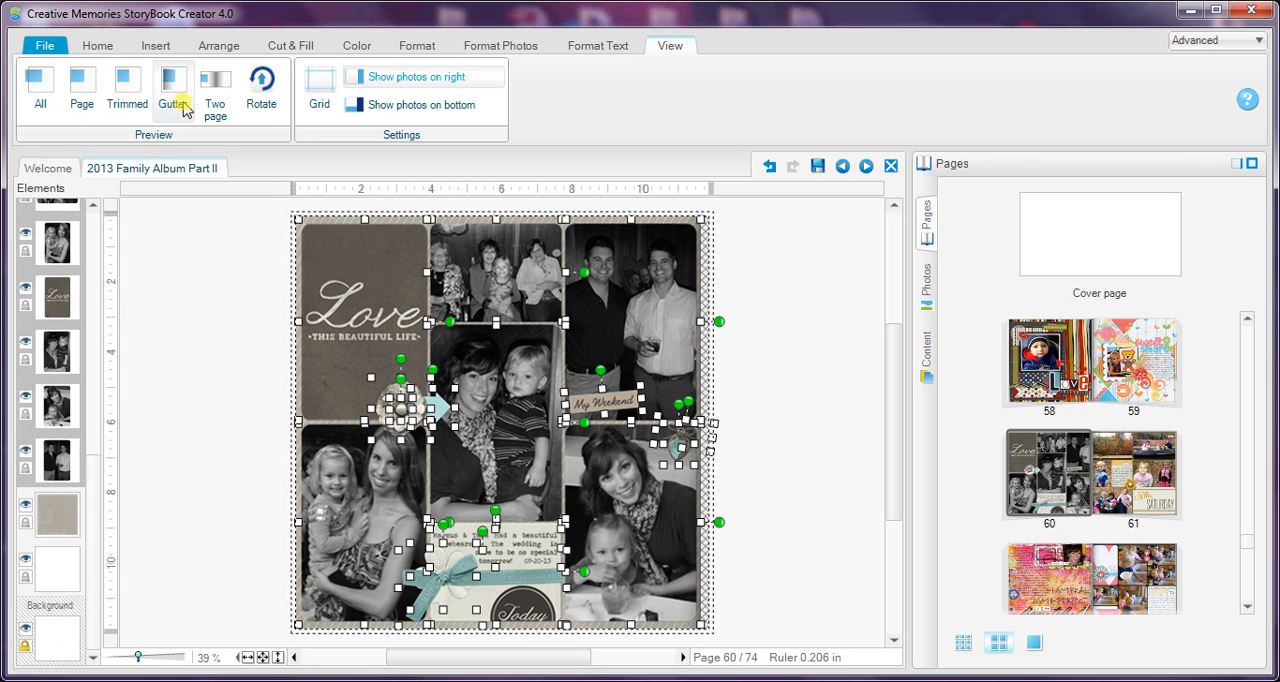
pyautogui.click(213, 46)
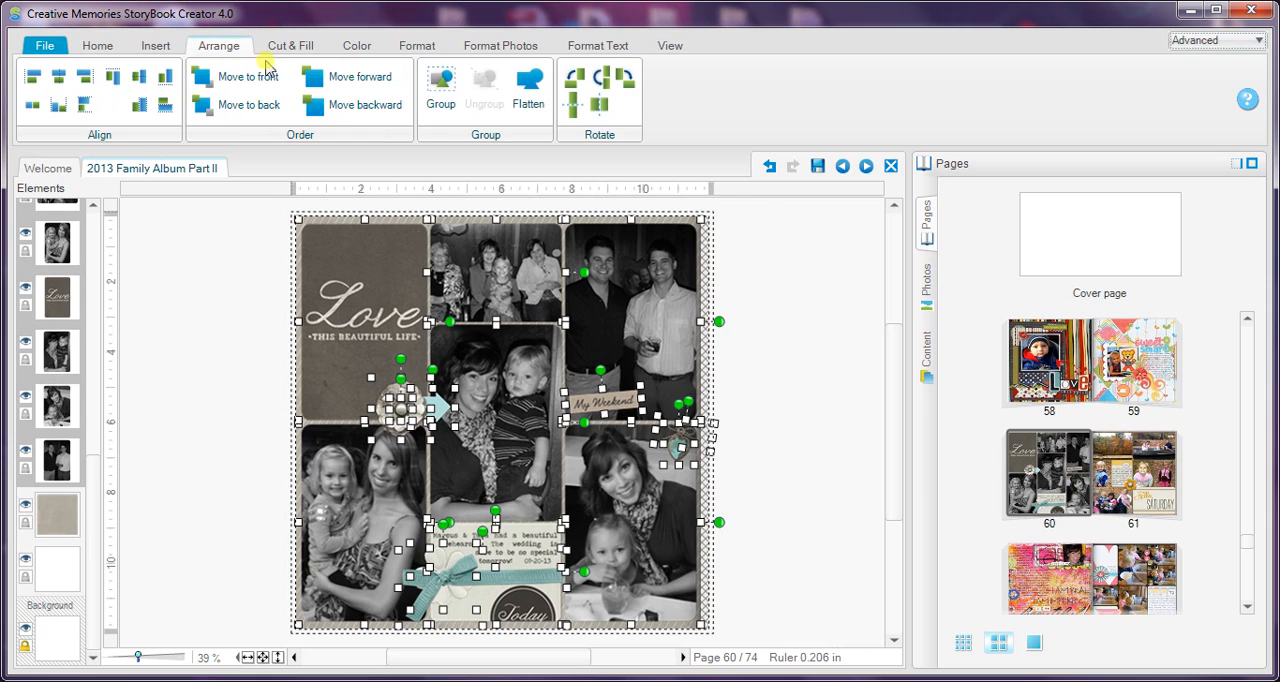
pyautogui.click(440, 95)
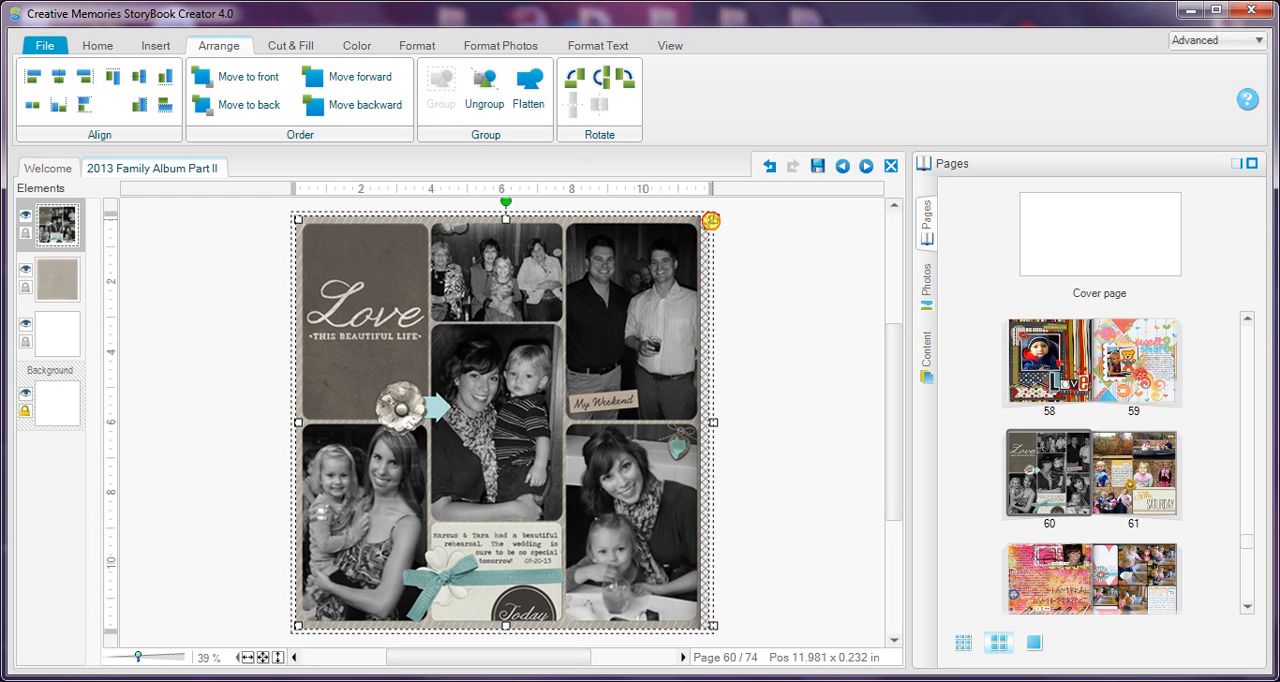
# Step: Shrink the group from its upper-right corner to about 11.5 x 11.24 in, nudge it slightly up, and clear the selection
pyautogui.moveTo(708, 222); pyautogui.dragTo(709, 222)
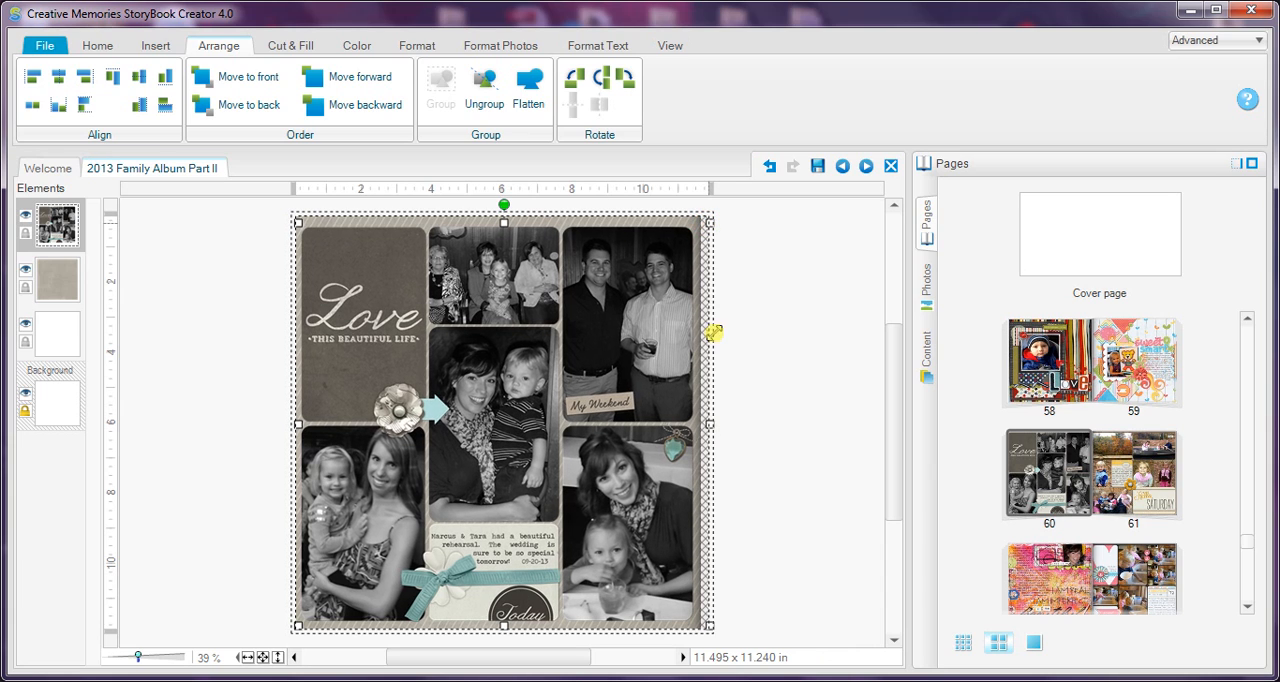
pyautogui.press('Up')
pyautogui.press('Up')
pyautogui.press('Down')
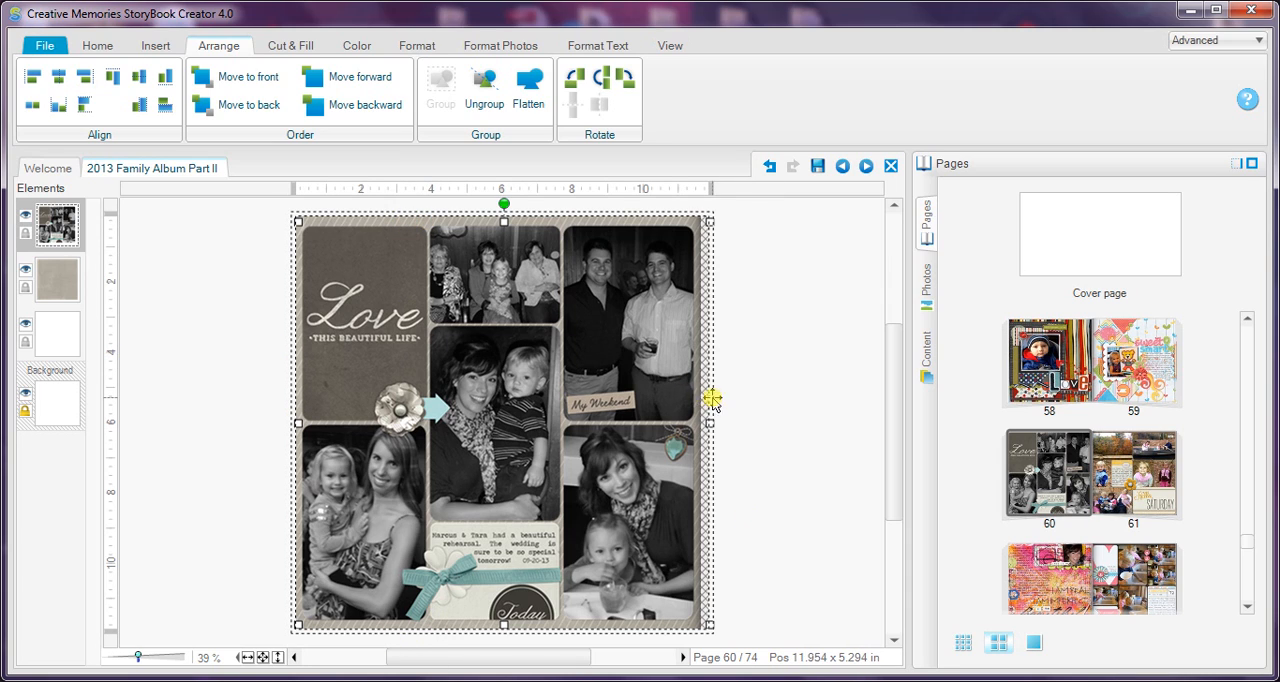
pyautogui.click(777, 381)
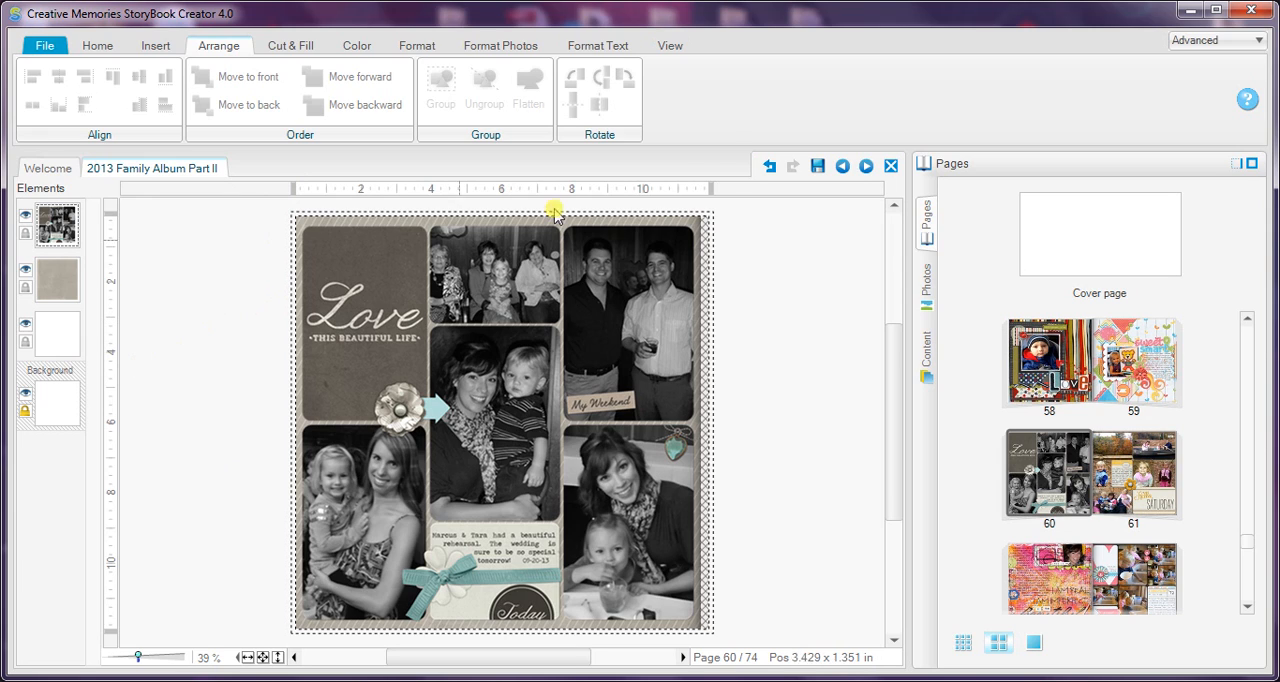
# Step: Move page 60 to the page 61 position and back while checking it in the Page and standard two-page previews
pyautogui.click(671, 46)
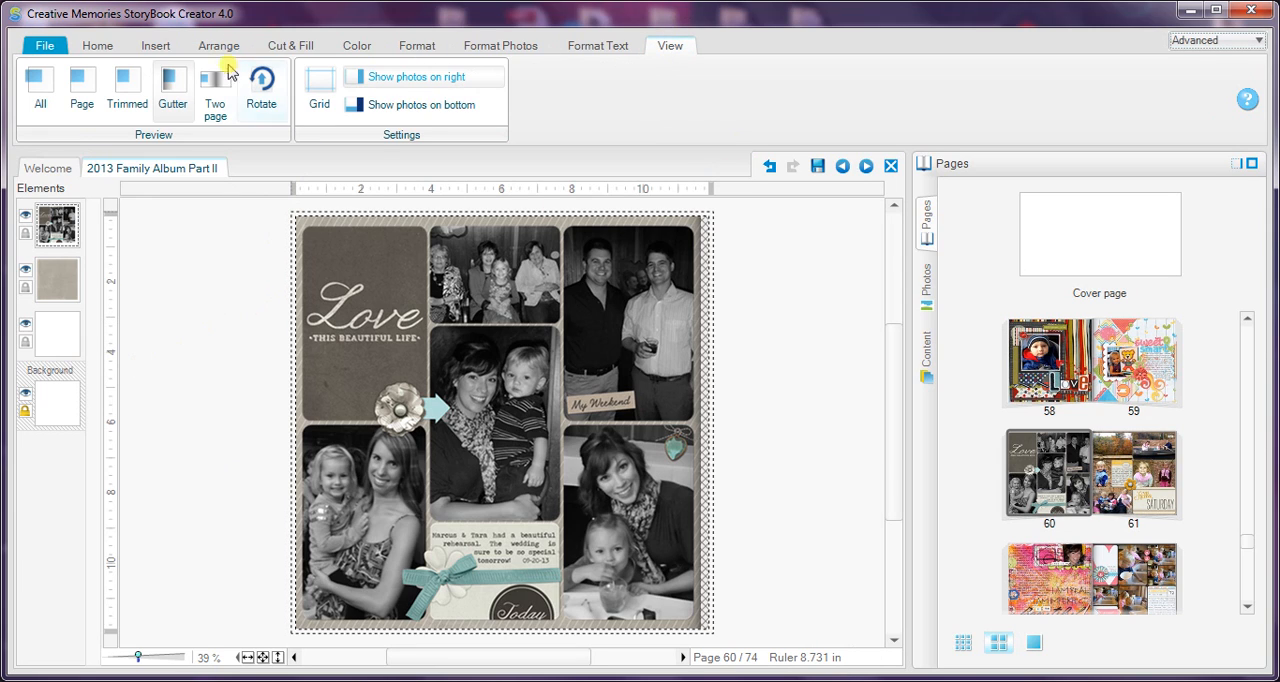
pyautogui.click(82, 88)
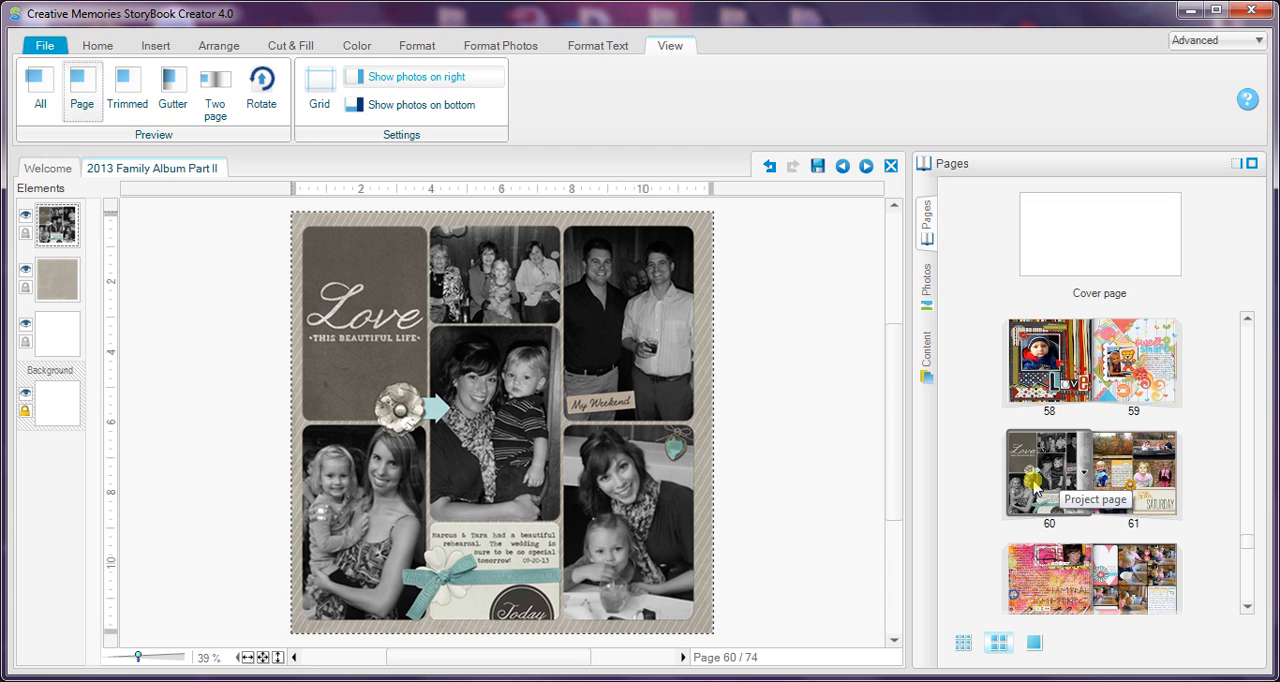
pyautogui.moveTo(1034, 483); pyautogui.dragTo(1122, 483)
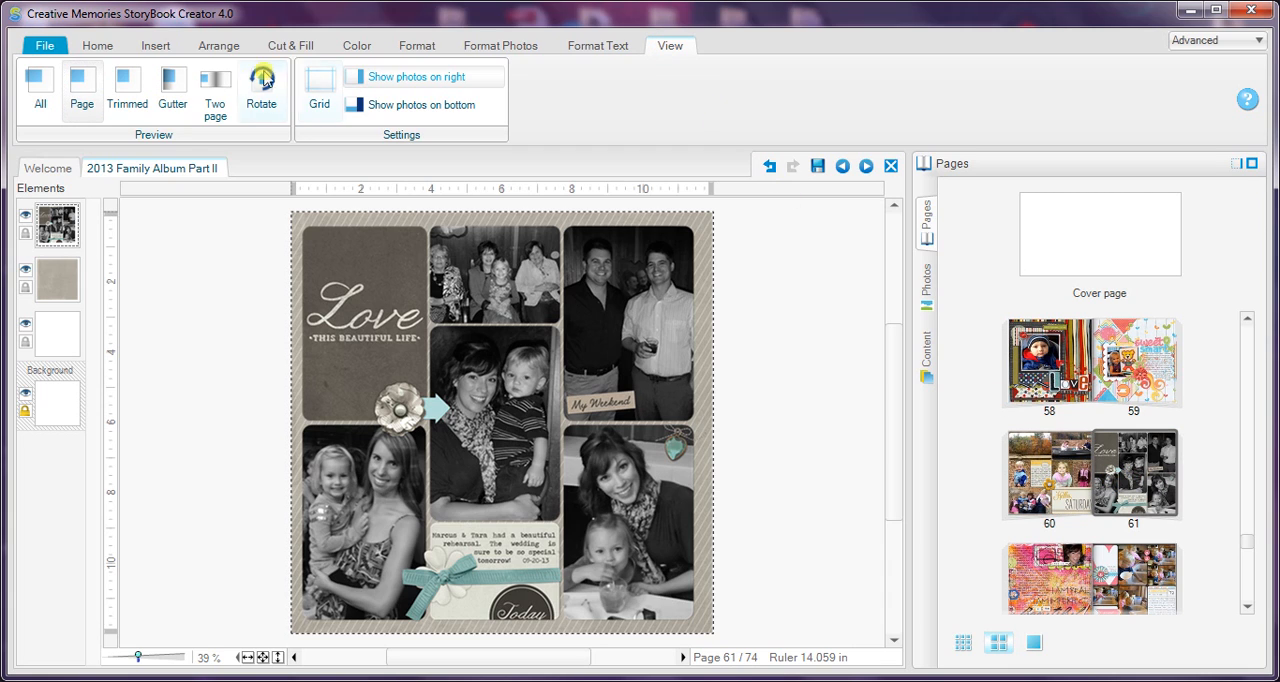
pyautogui.click(215, 92)
pyautogui.click(245, 158)
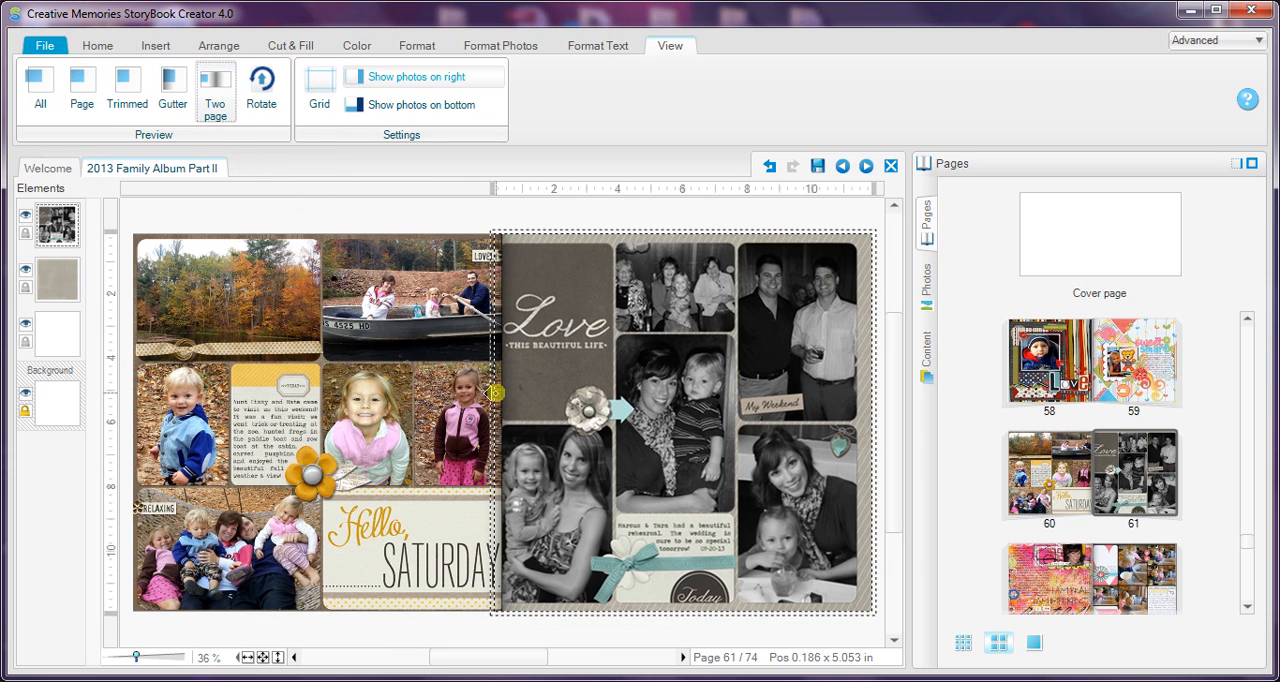
pyautogui.moveTo(1113, 490); pyautogui.dragTo(1045, 478)
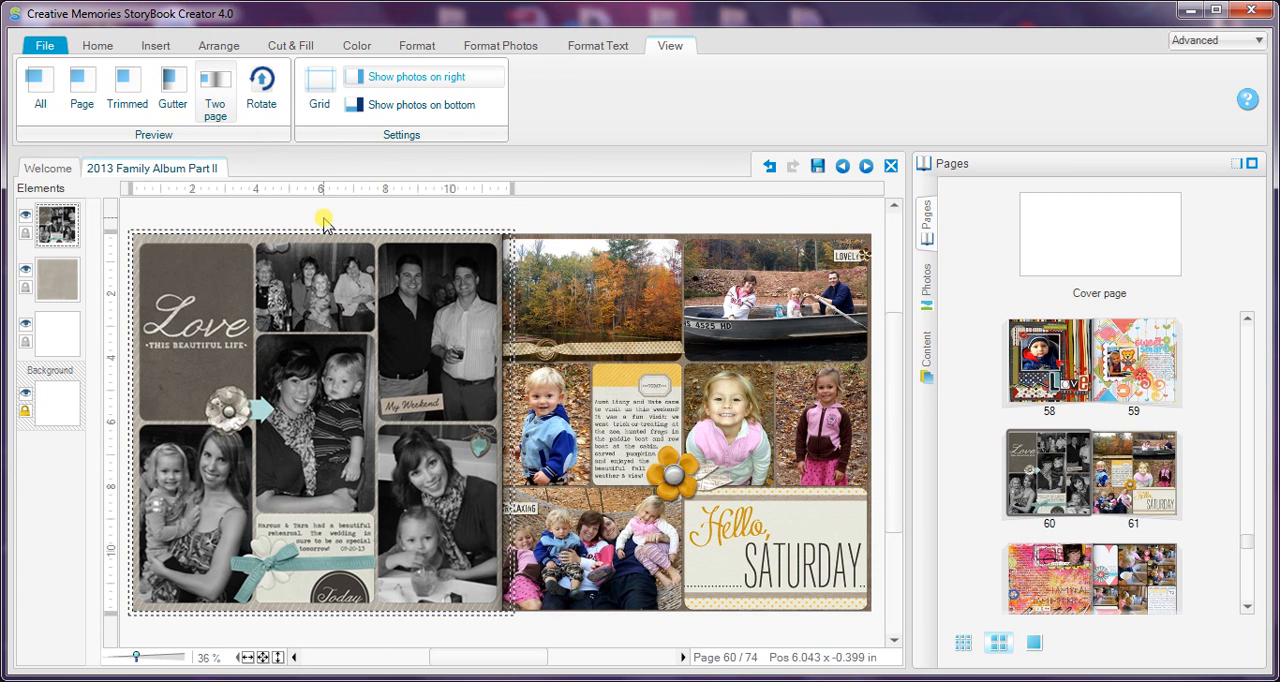
# Step: Switch to Photoshop Elements after comparing its page template with the StoryBook Creator spread and the Trimming Pages.jpg guidelines
pyautogui.hotkey('alt', 'Tab')
pyautogui.hotkey('alt', 'Tab')
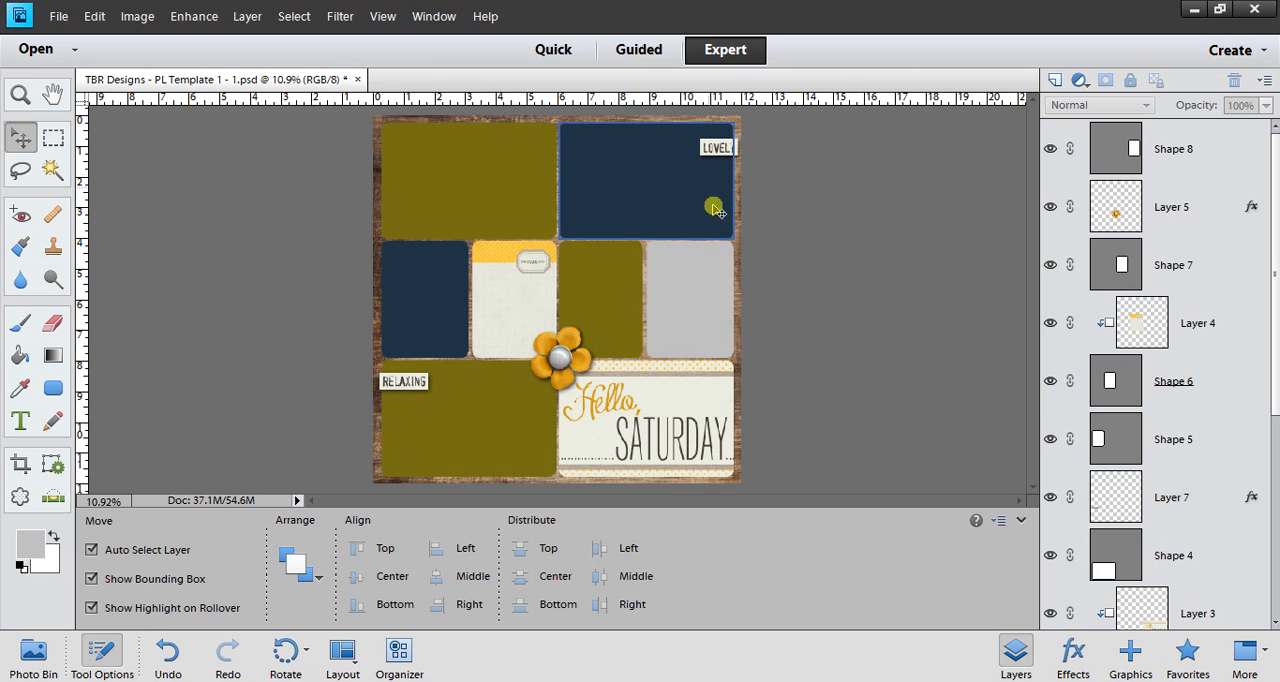
pyautogui.hotkey('alt', 'Tab')
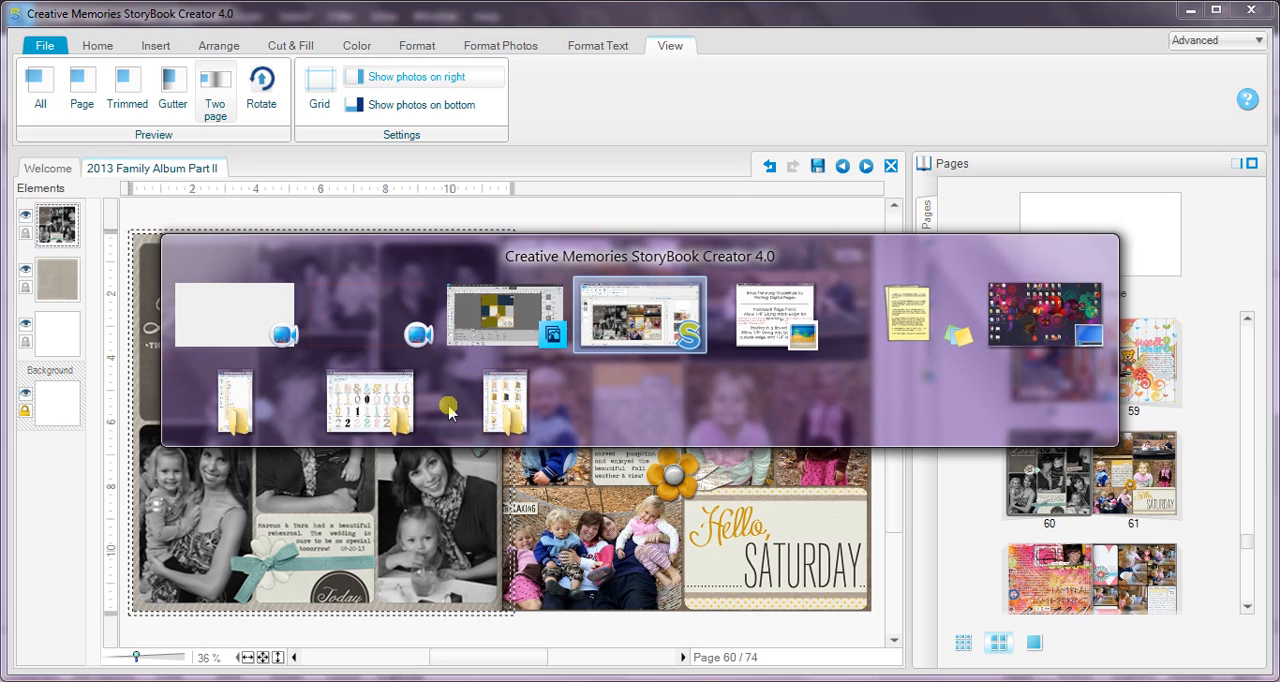
pyautogui.press('Tab')
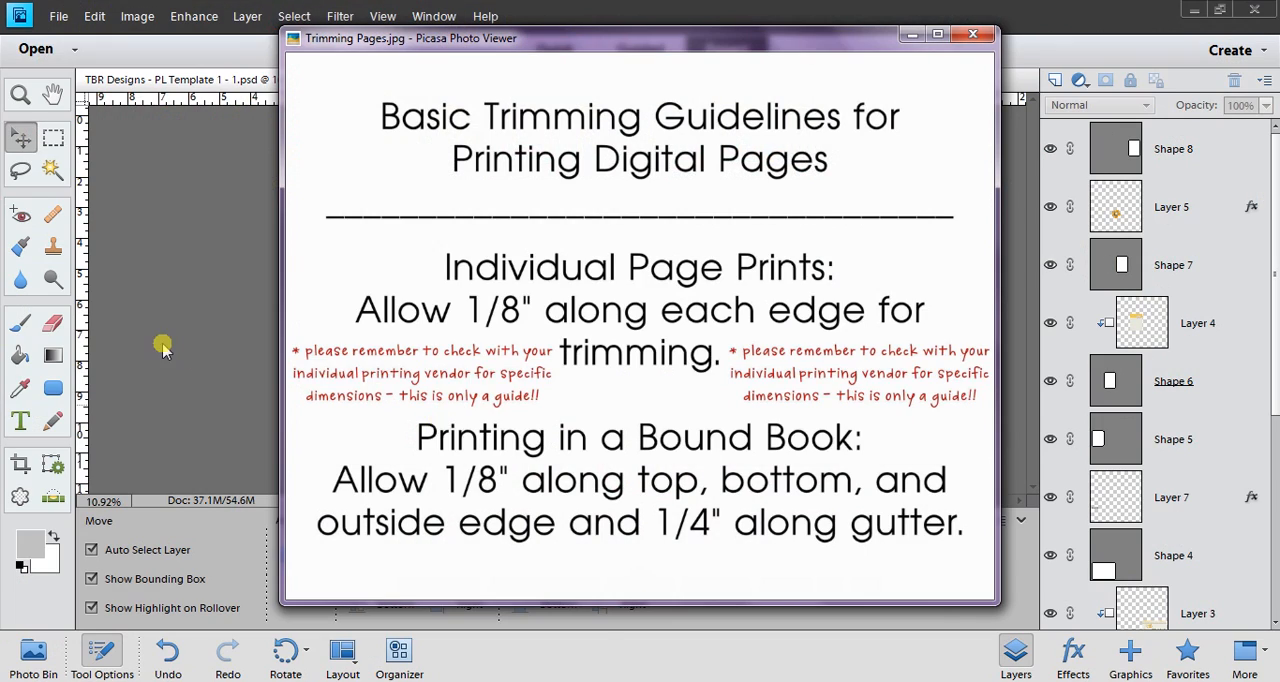
pyautogui.hotkey('alt', 'Tab')
pyautogui.press('Tab')
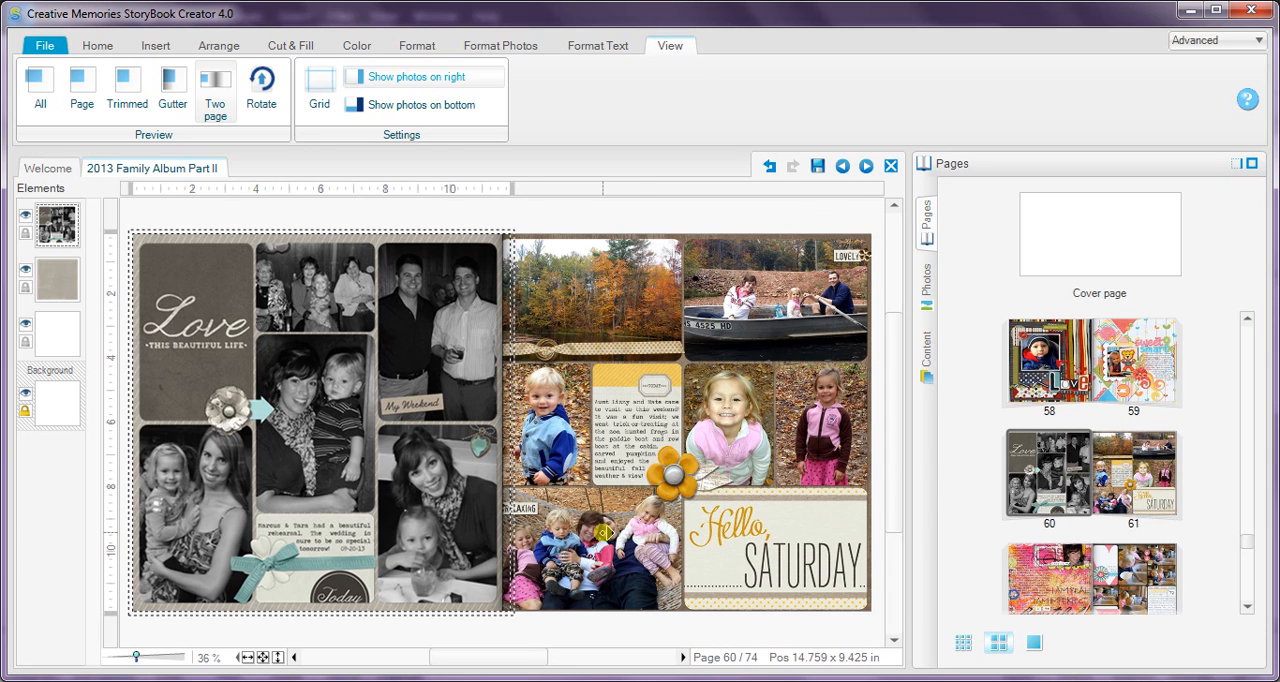
pyautogui.hotkey('alt', 'Tab')
pyautogui.press('Tab')
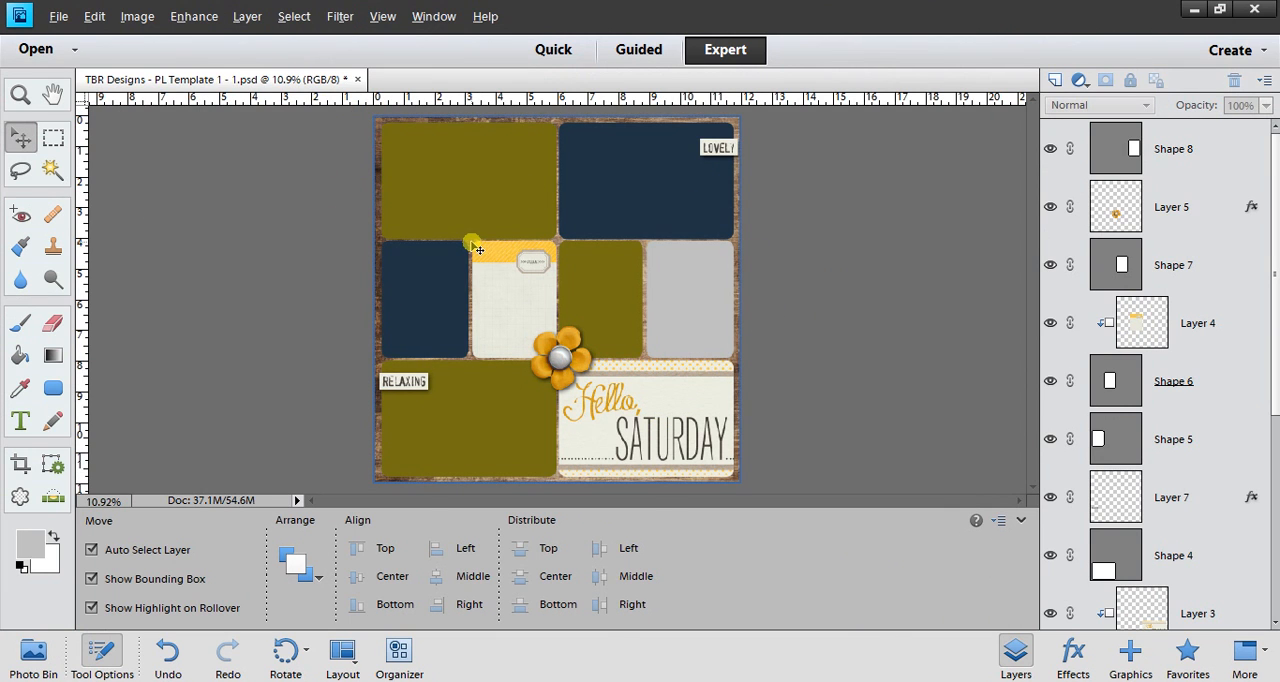
pyautogui.hotkey('alt', 'Tab')
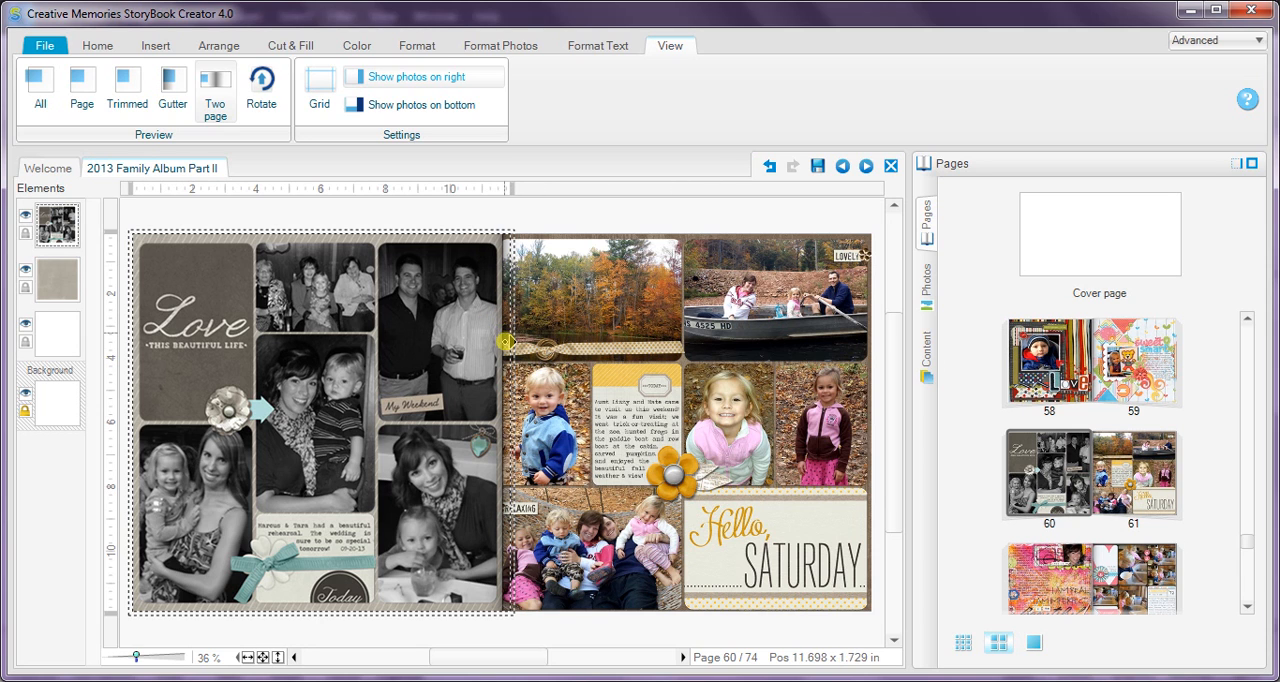
pyautogui.hotkey('alt', 'Tab')
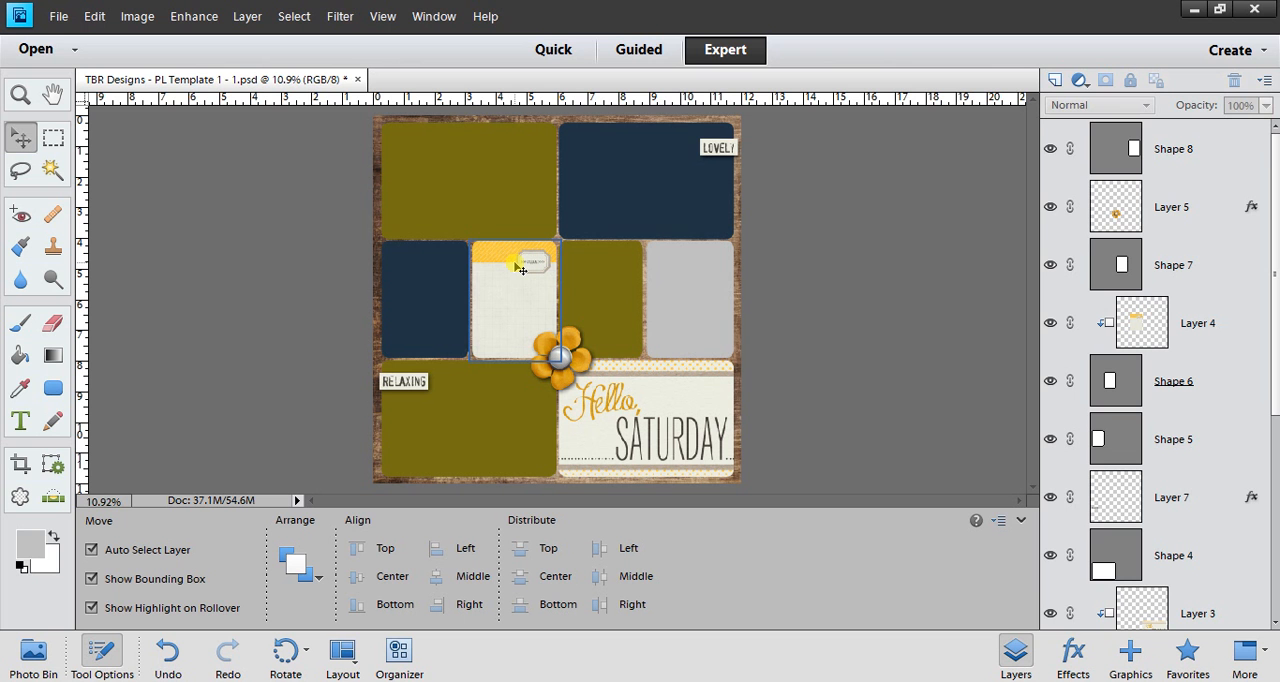
# Step: Add vertical guides at 0.25 in for the gutter and 11.875 in for the outside trim edge
pyautogui.click(381, 17)
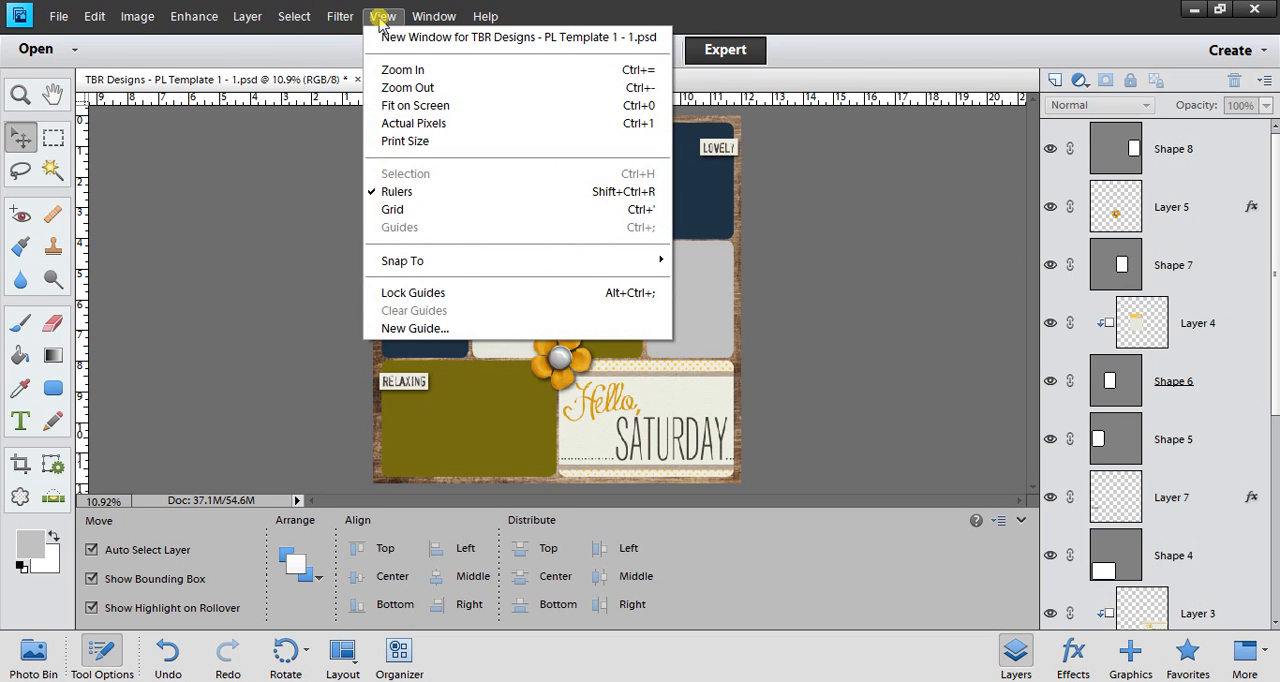
pyautogui.click(414, 328)
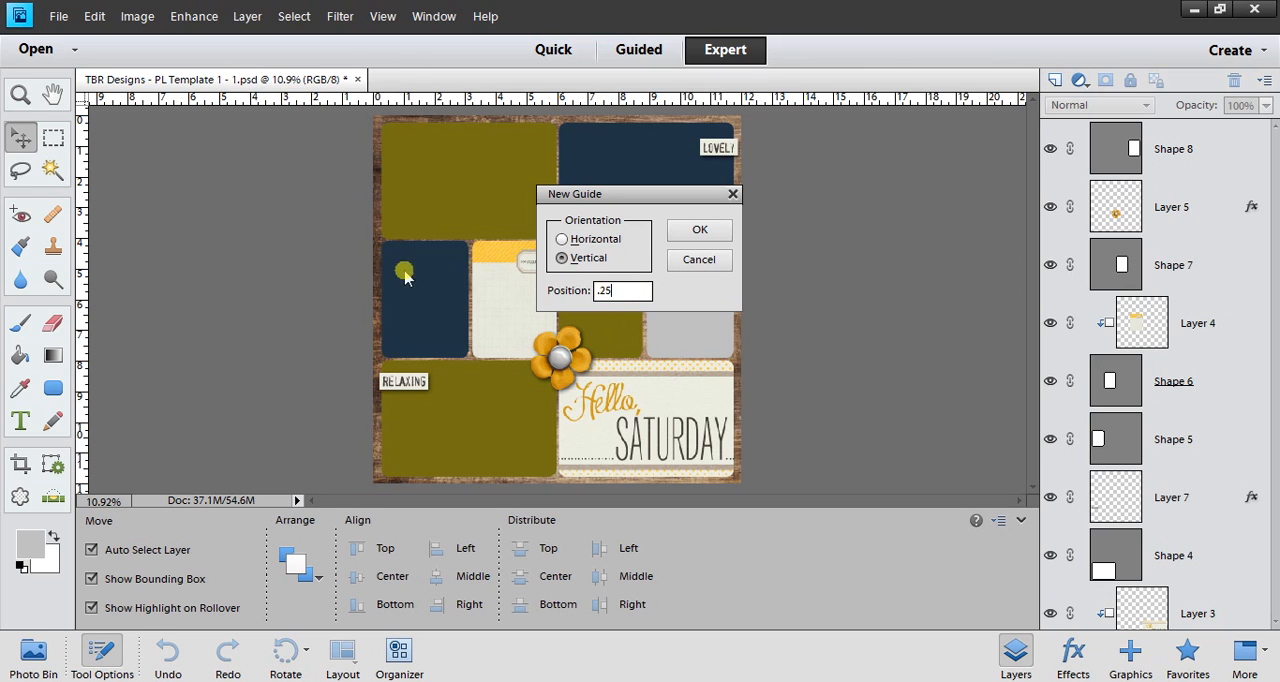
pyautogui.click(699, 229)
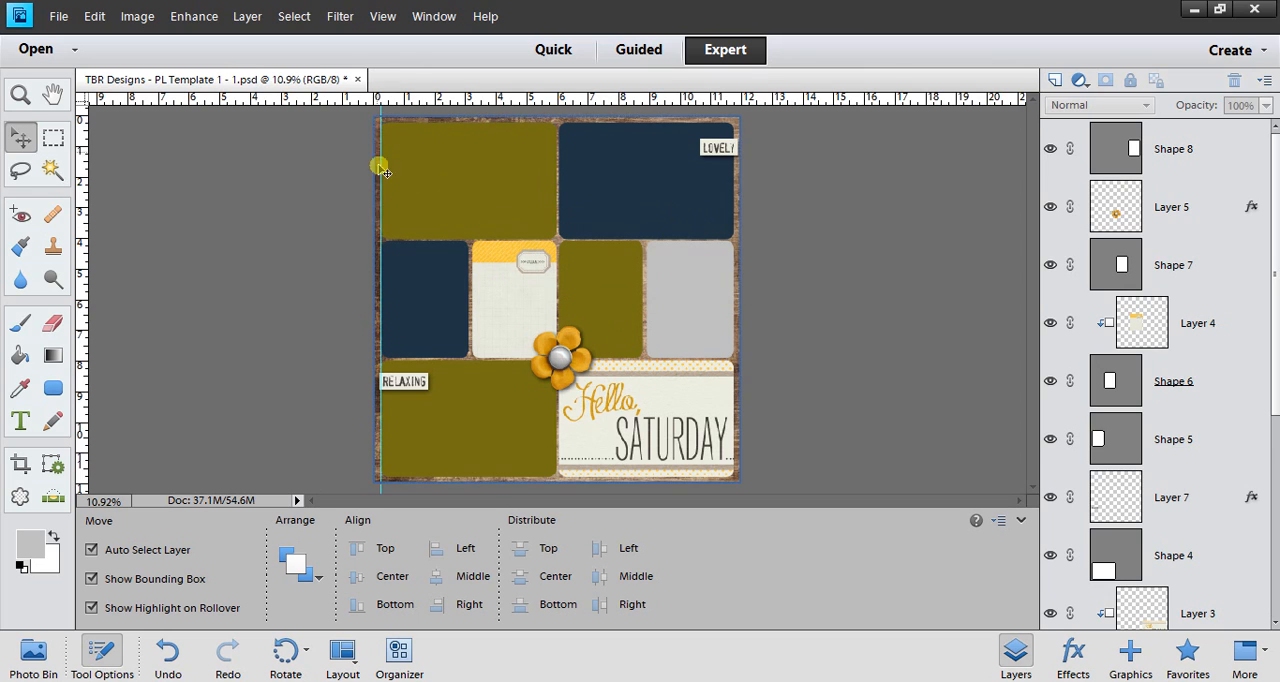
pyautogui.click(382, 16)
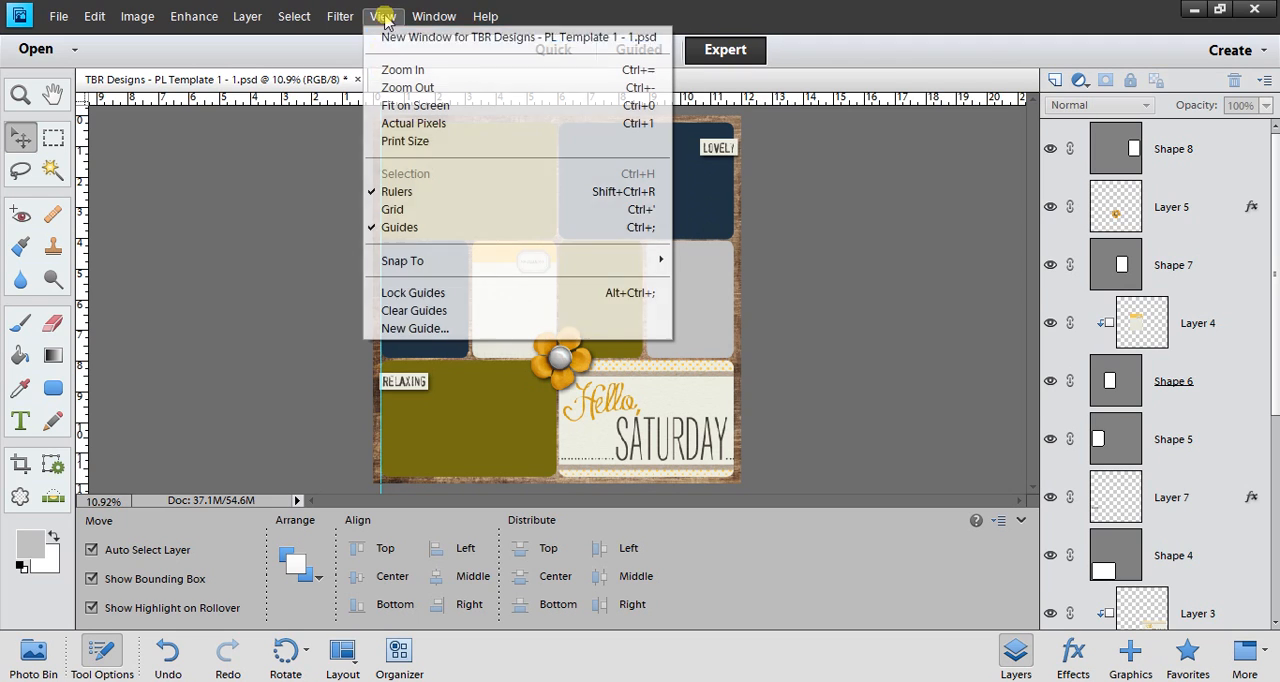
pyautogui.click(423, 330)
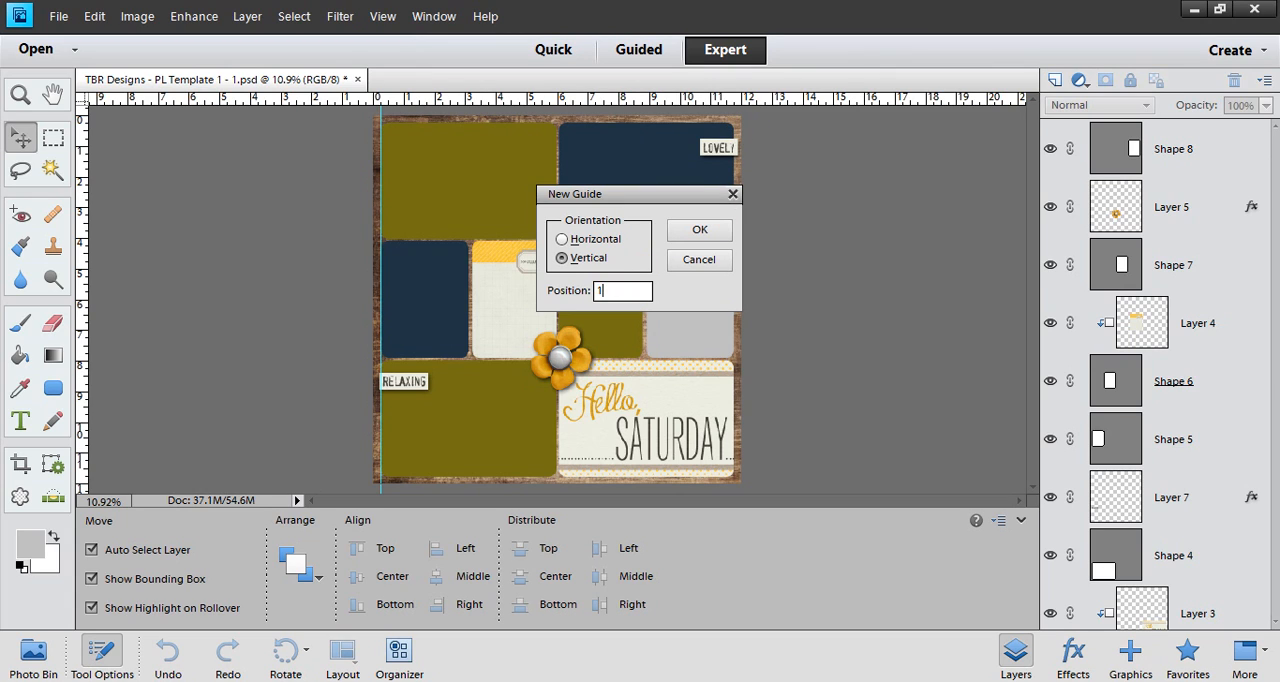
pyautogui.click(690, 230)
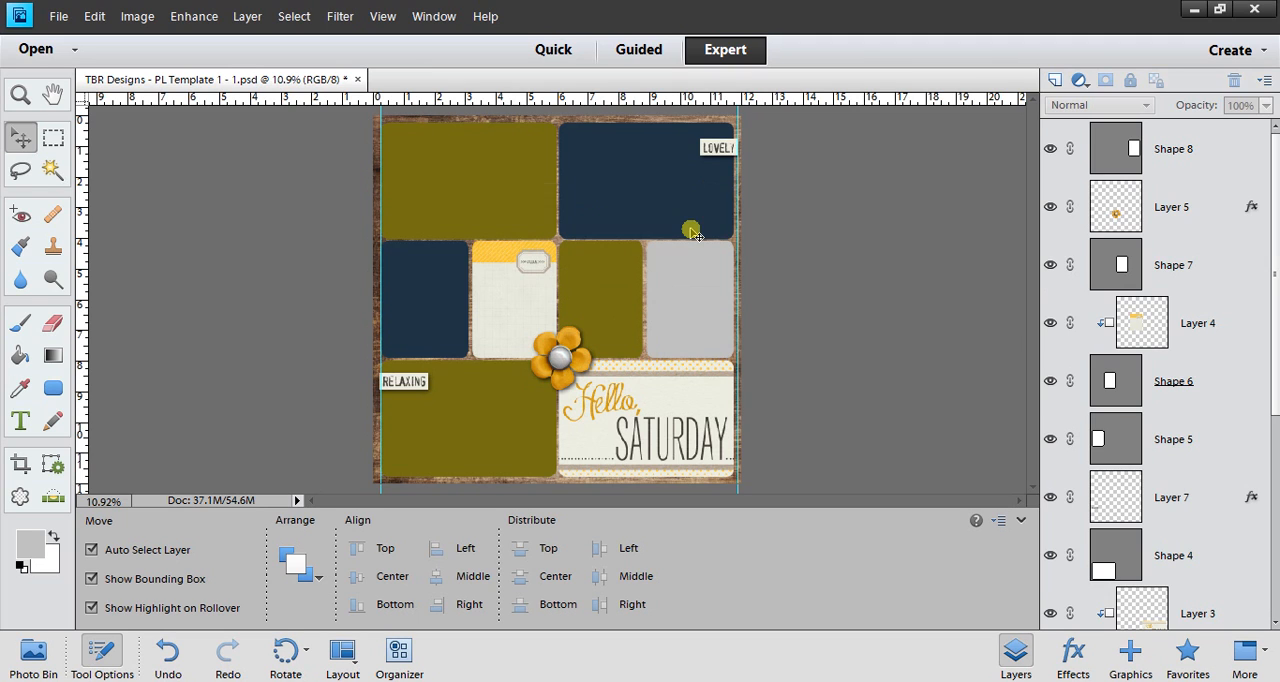
pyautogui.click(380, 18)
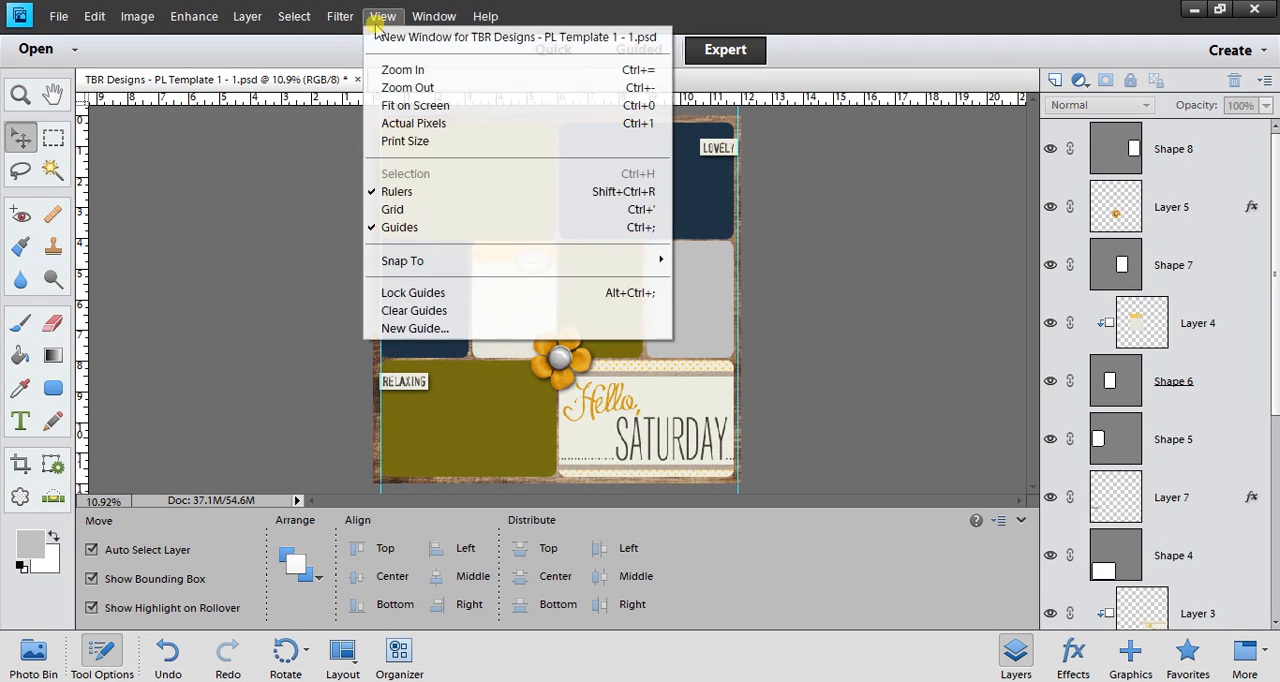
pyautogui.click(395, 329)
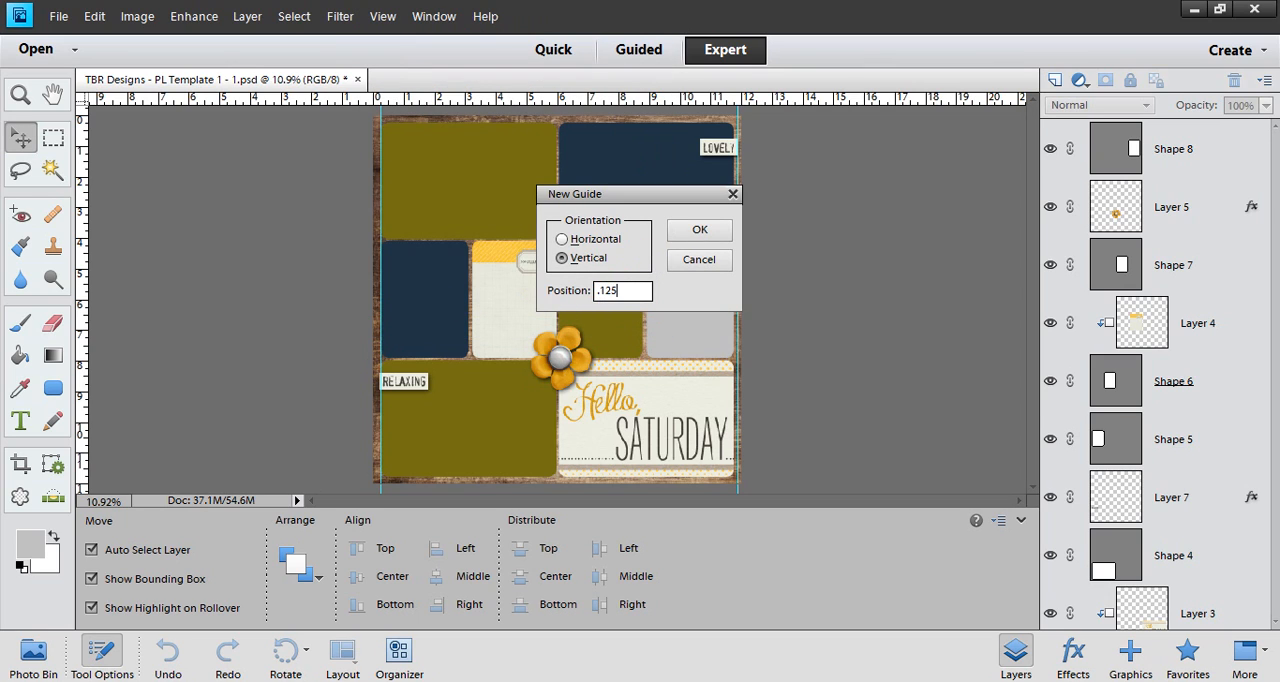
pyautogui.write('.125')
pyautogui.click(705, 229)
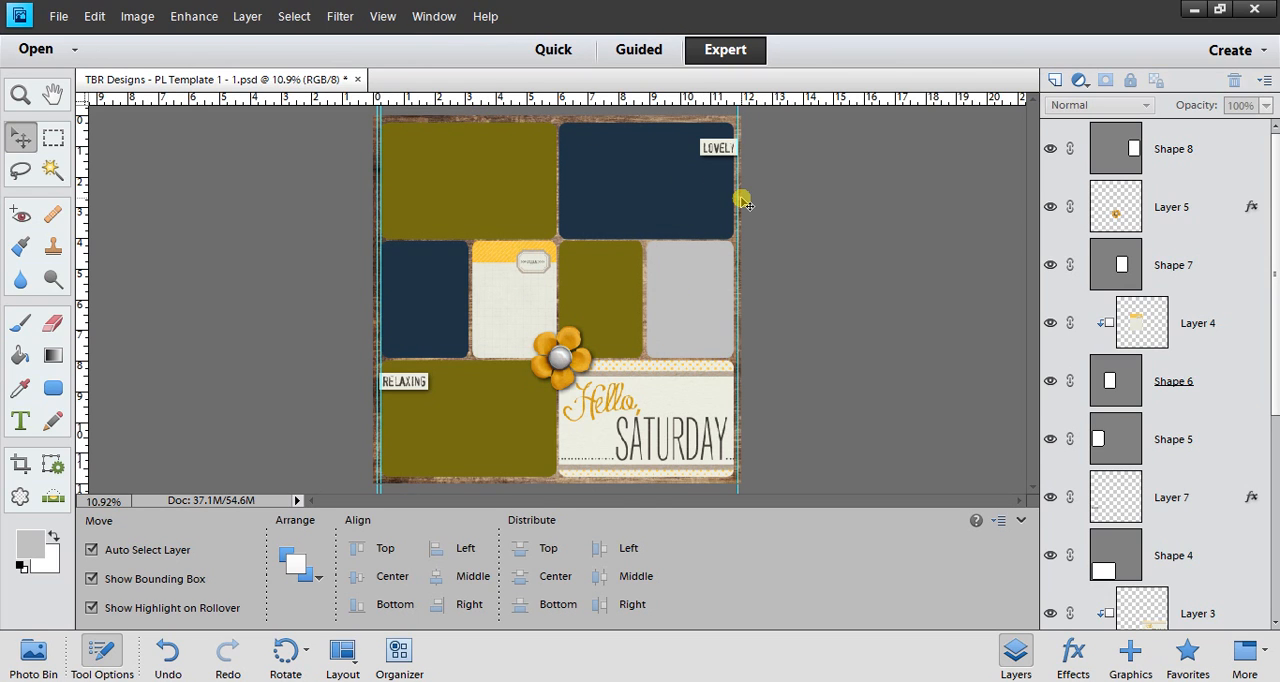
pyautogui.hotkey('ctrl', 'z')
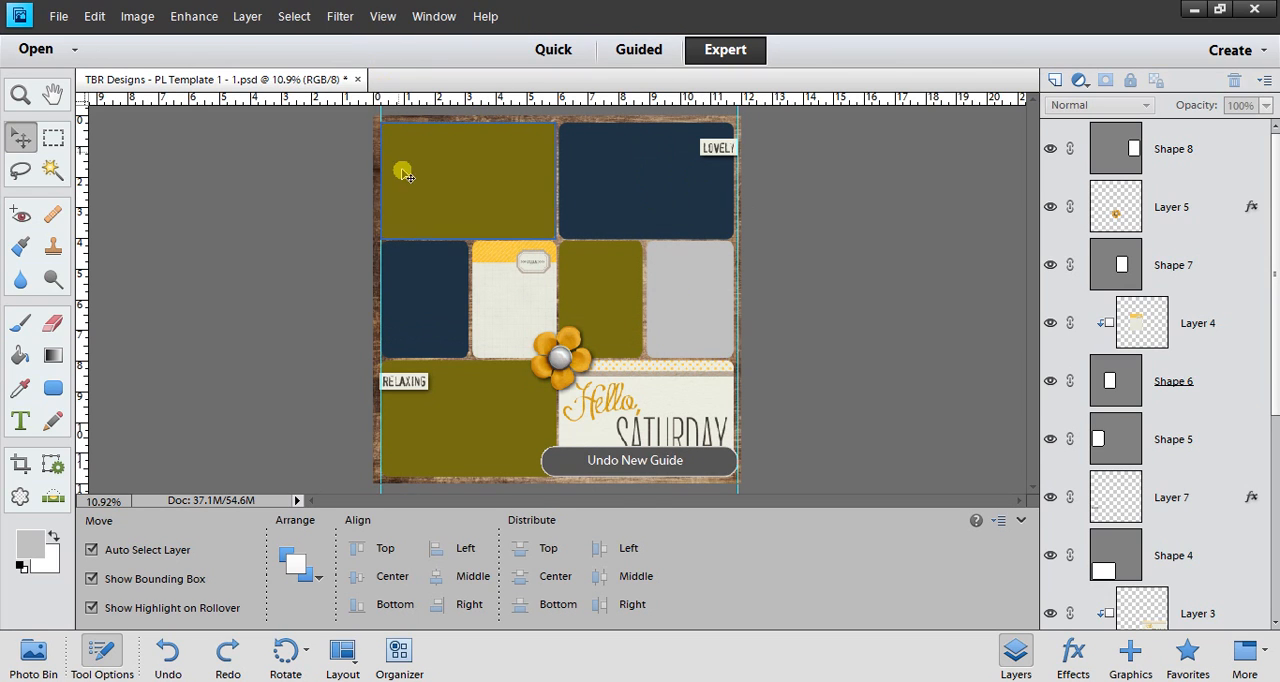
# Step: Add a horizontal guide marking the 1/8 in trim along the page's upper edge
pyautogui.click(382, 16)
pyautogui.click(415, 329)
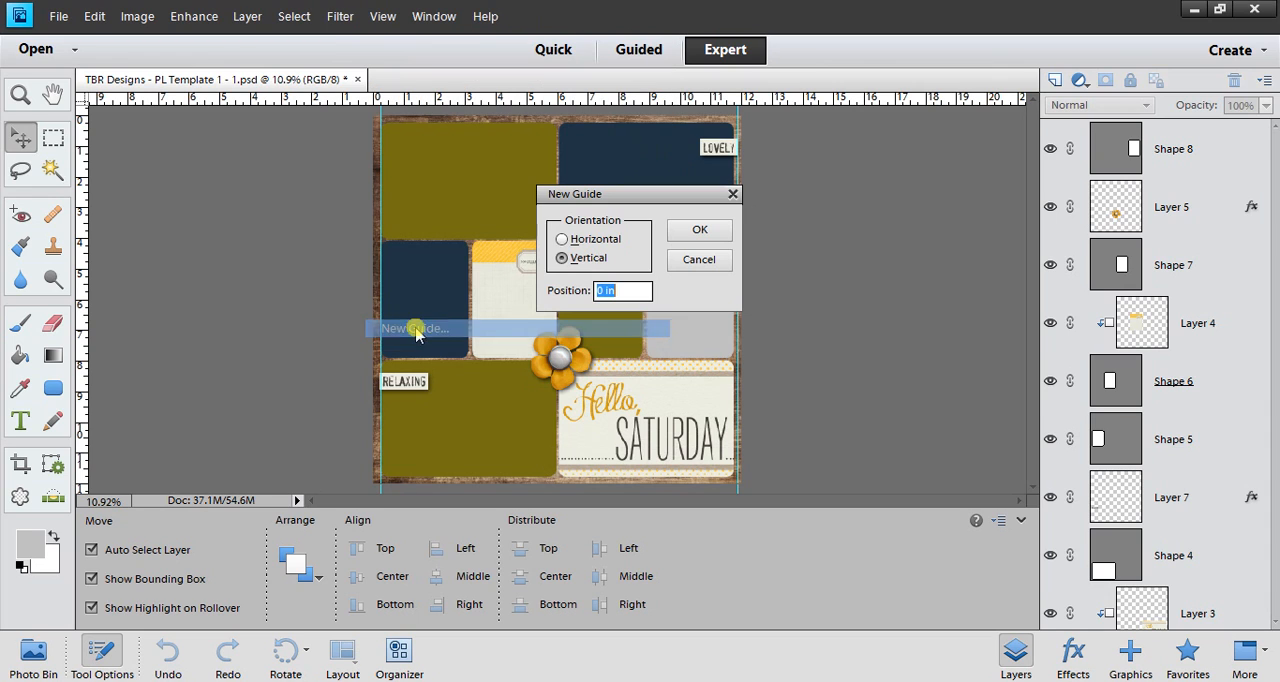
pyautogui.click(563, 240)
pyautogui.moveTo(619, 291); pyautogui.dragTo(570, 287)
pyautogui.click(702, 231)
# Step: Add a horizontal guide at 11.875 in to mark the trim along the page's lower edge
pyautogui.click(377, 18)
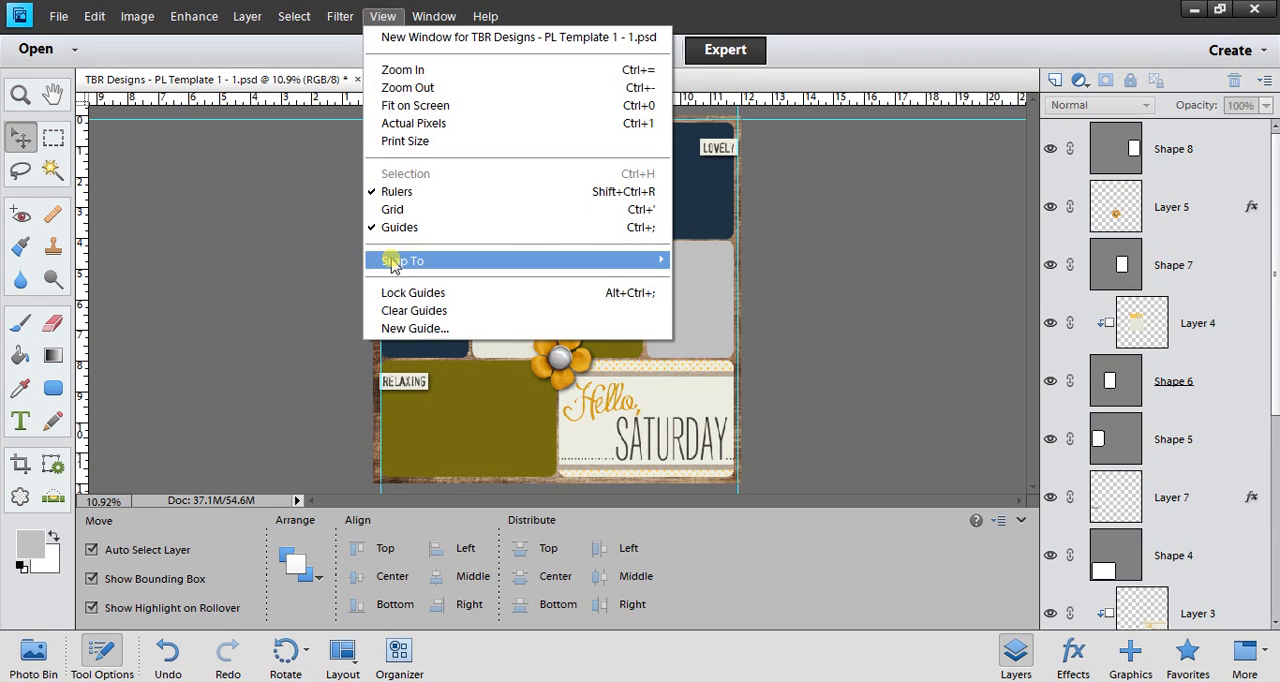
pyautogui.click(400, 333)
pyautogui.click(563, 240)
pyautogui.doubleClick(604, 291)
pyautogui.write('11.875')
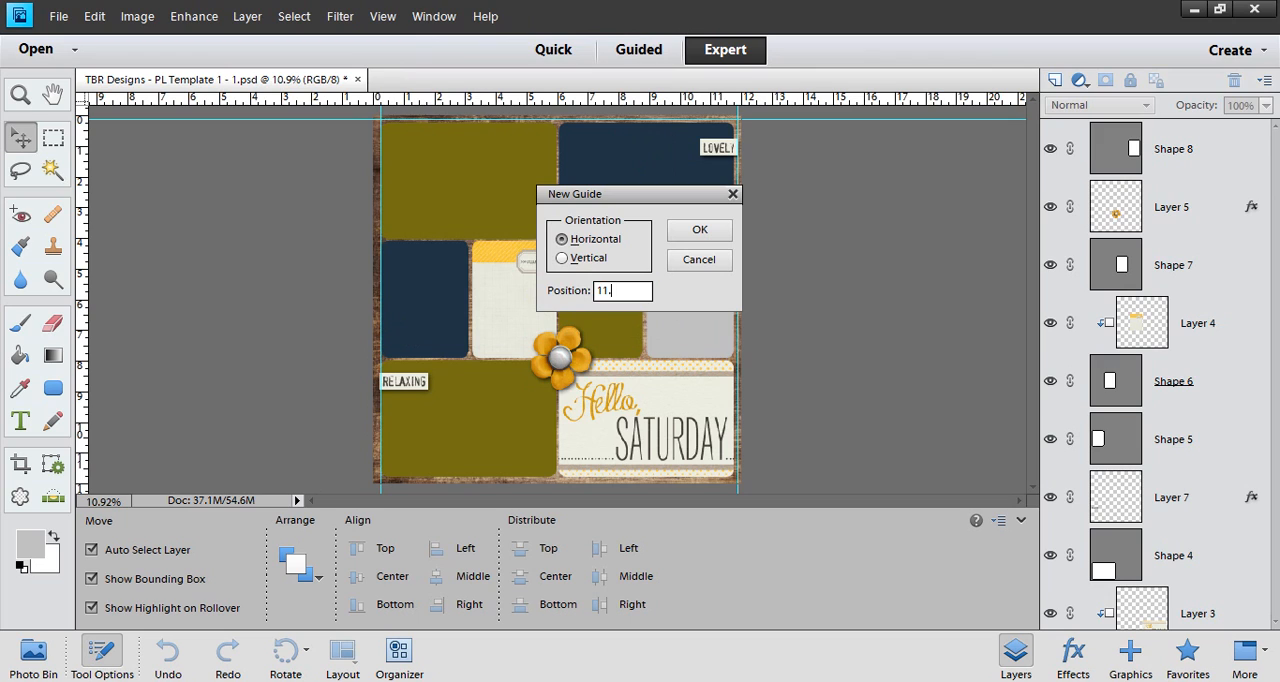
pyautogui.click(700, 231)
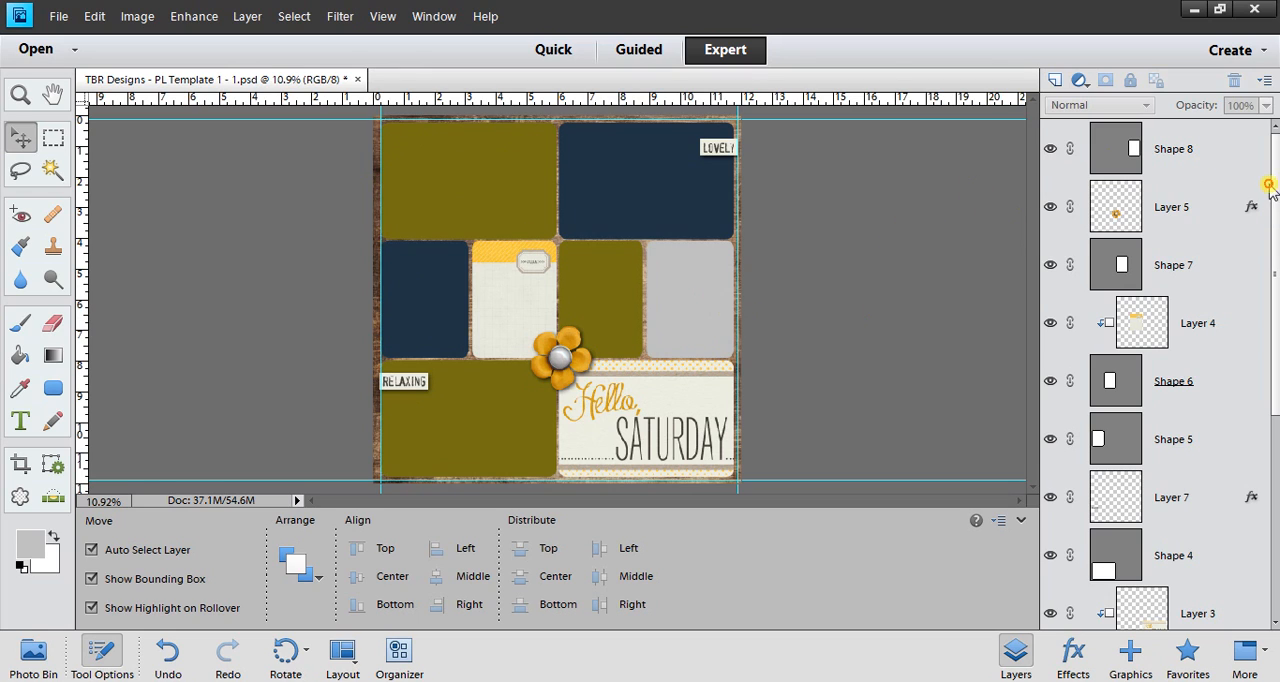
# Step: Select all layers from Shape 8 through Shape 1 and scale them proportionally to 97.16% from their upper-left corner
pyautogui.click(1165, 150)
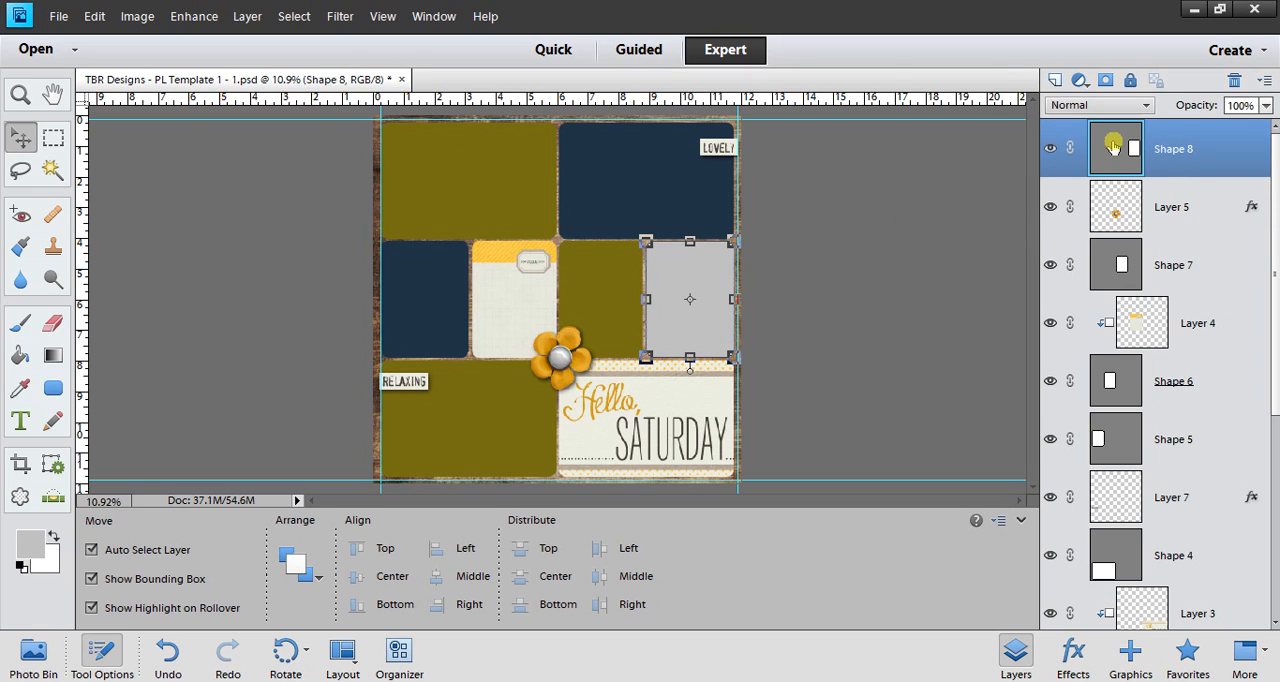
pyautogui.moveTo(1277, 168); pyautogui.dragTo(1277, 530)
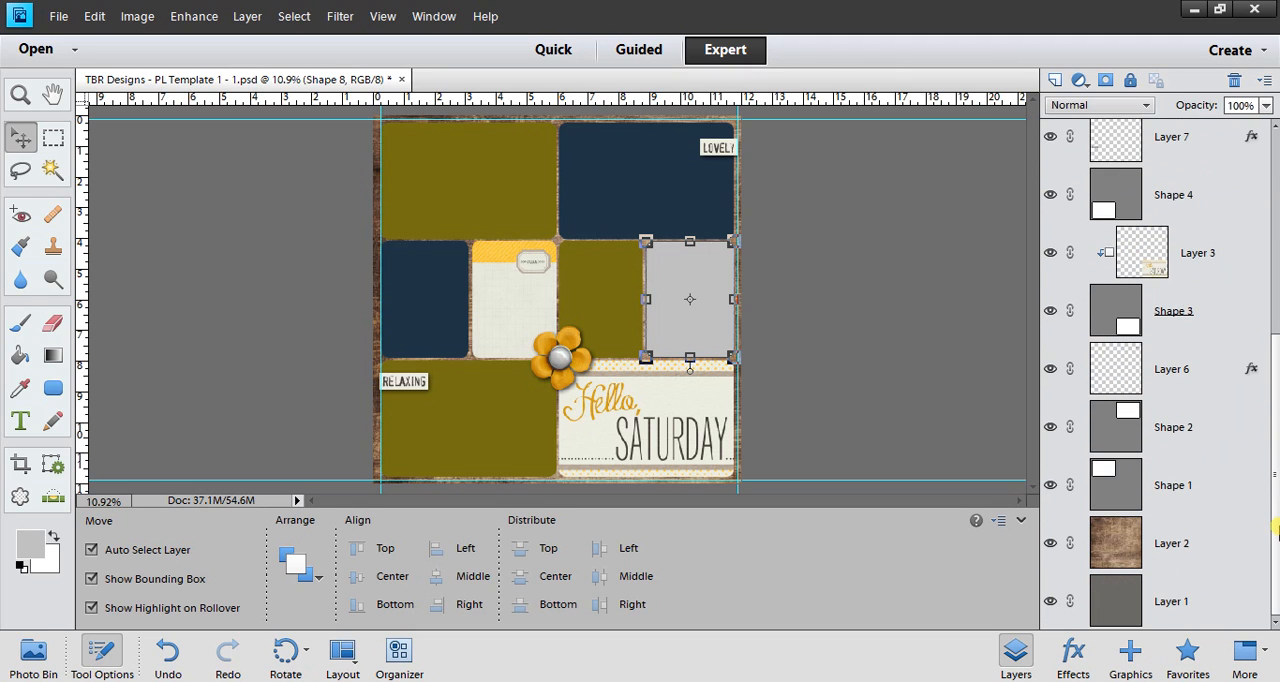
pyautogui.keyDown('shift'); pyautogui.click(1119, 485); pyautogui.keyUp('shift')
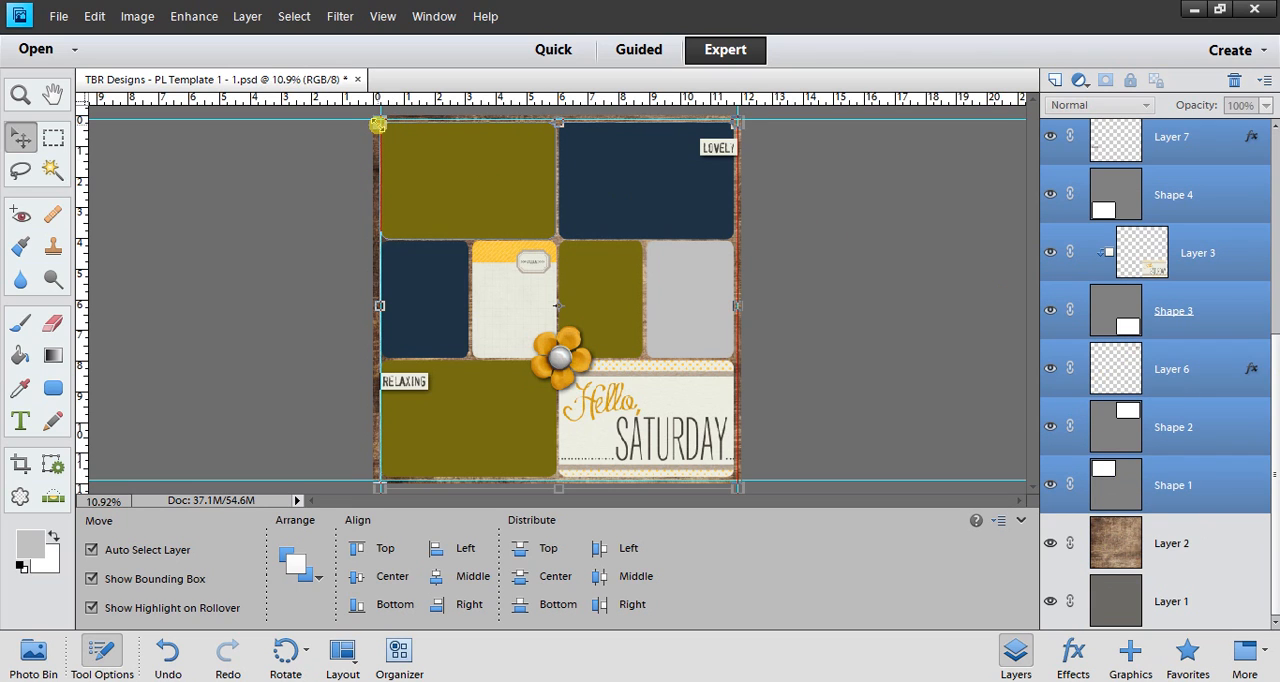
pyautogui.moveTo(378, 121); pyautogui.dragTo(390, 130)
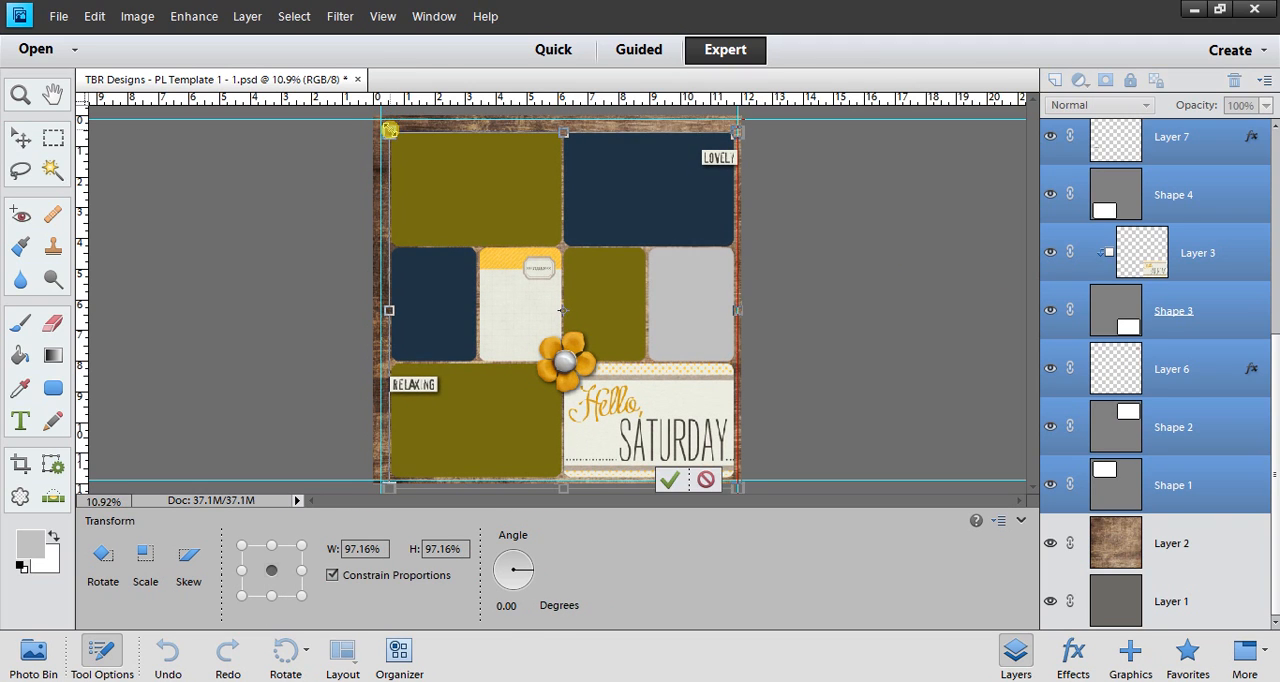
# Step: Nudge the scaled layers up and left to even their margins inside the guides, apply the transform, and clear the selection
pyautogui.press('Up')
pyautogui.press('Up')
pyautogui.press('Left')
pyautogui.press('Left')
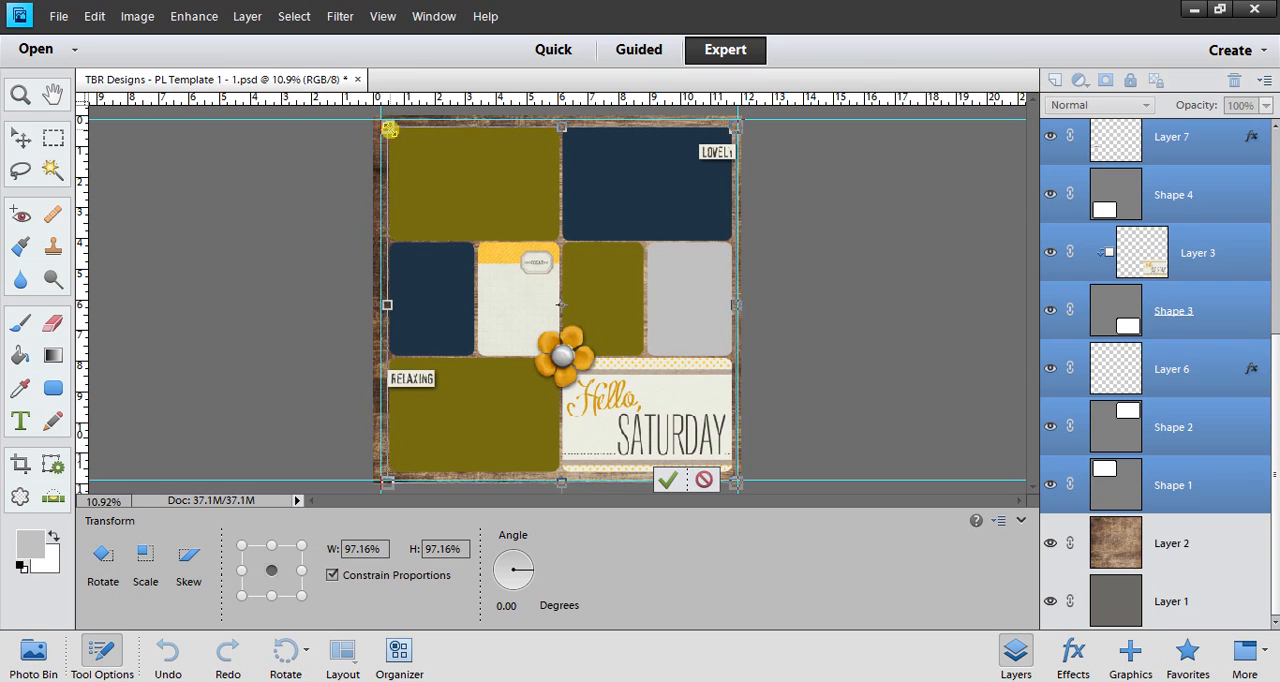
pyautogui.press('Left')
pyautogui.press('Up')
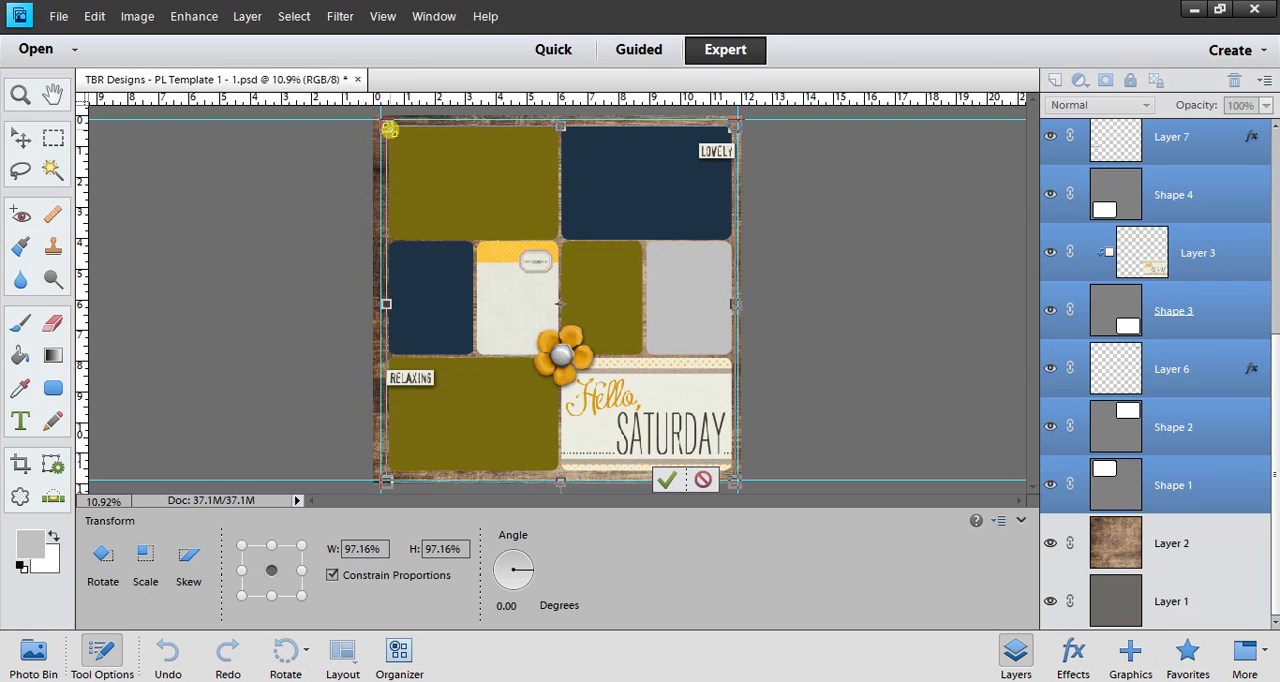
pyautogui.press('Down')
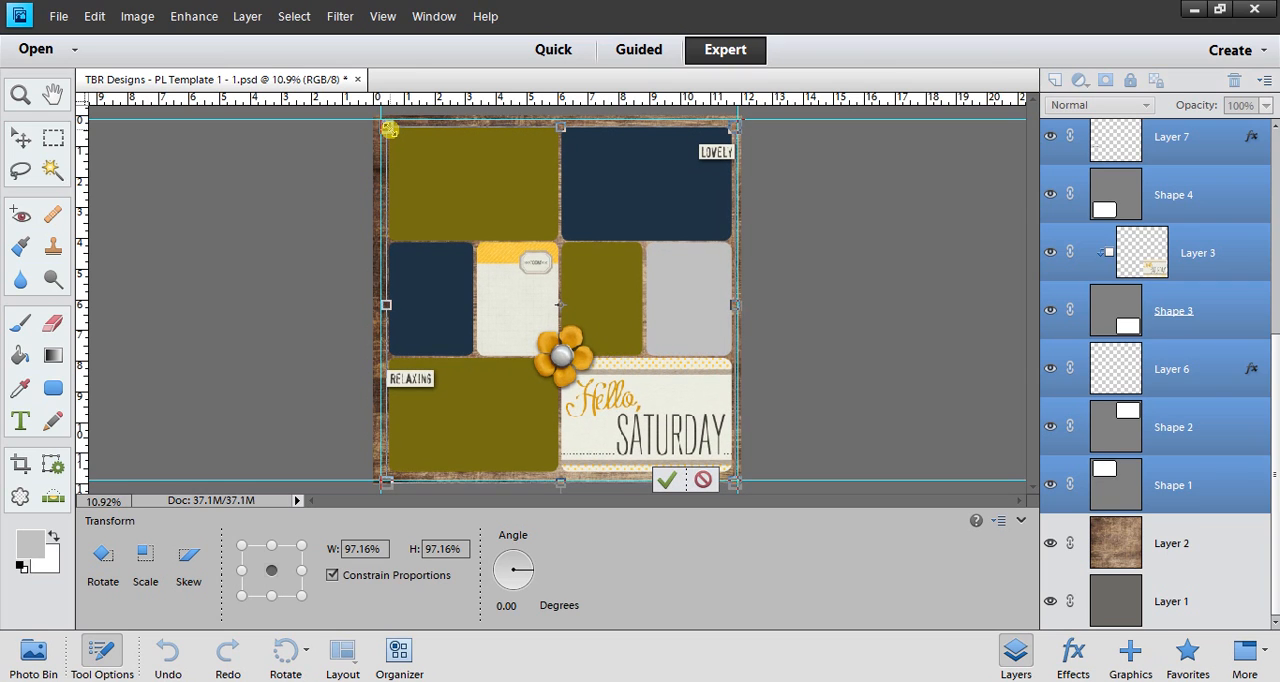
pyautogui.click(704, 481)
pyautogui.click(829, 347)
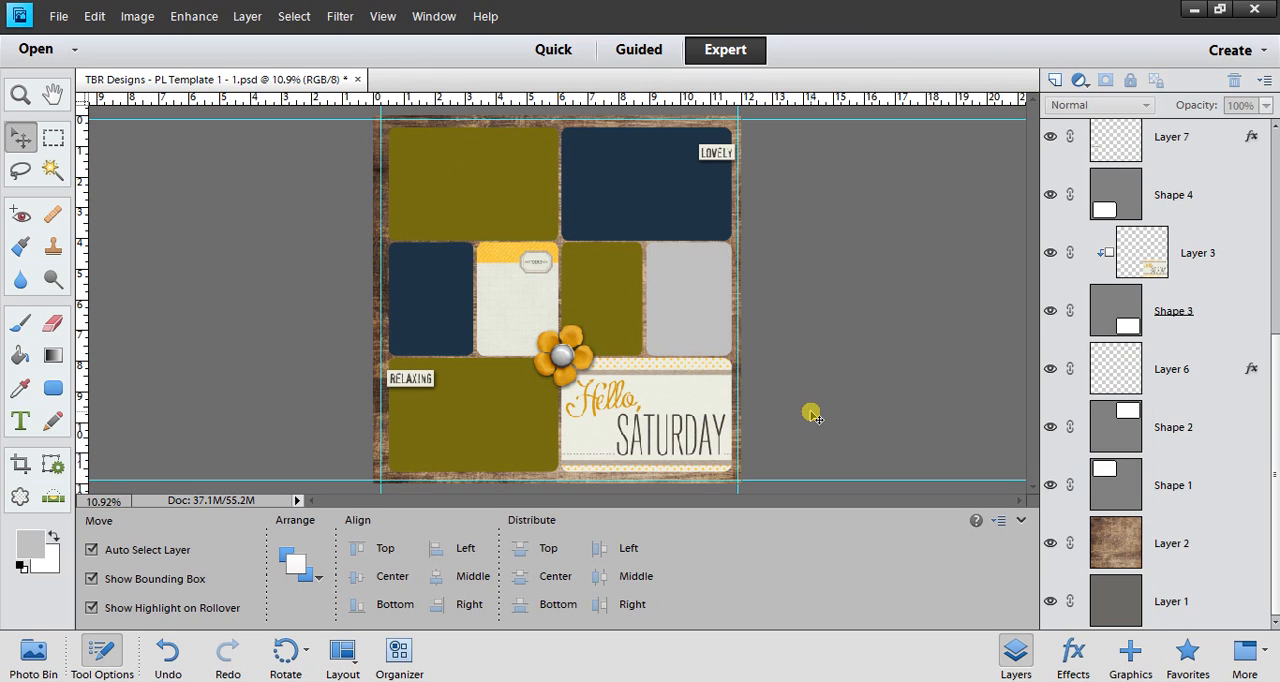
# Step: Clear all guides from the page template
pyautogui.click(382, 16)
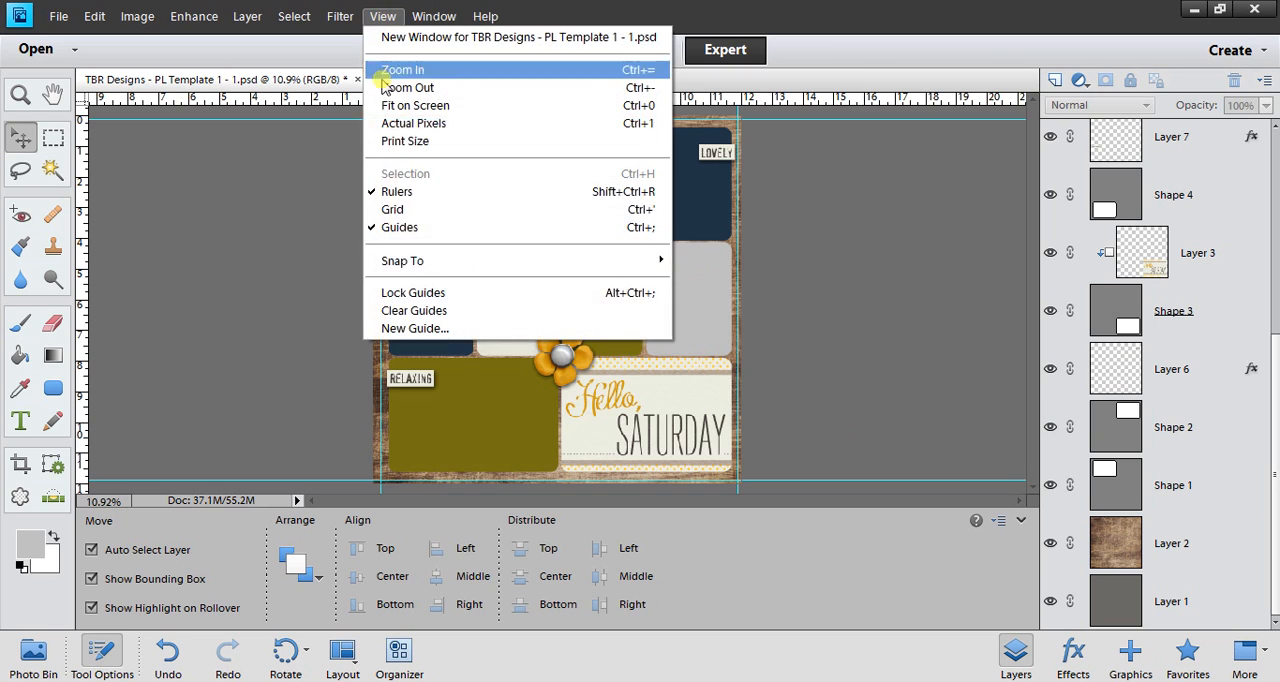
pyautogui.click(437, 313)
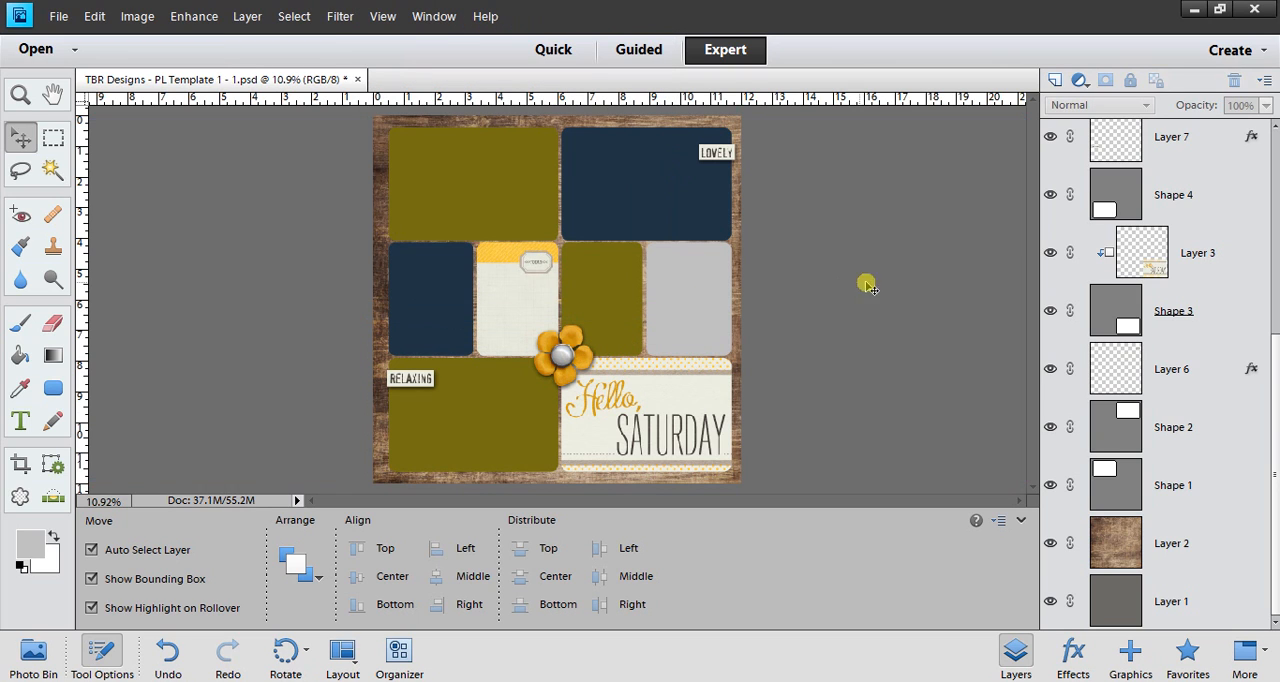